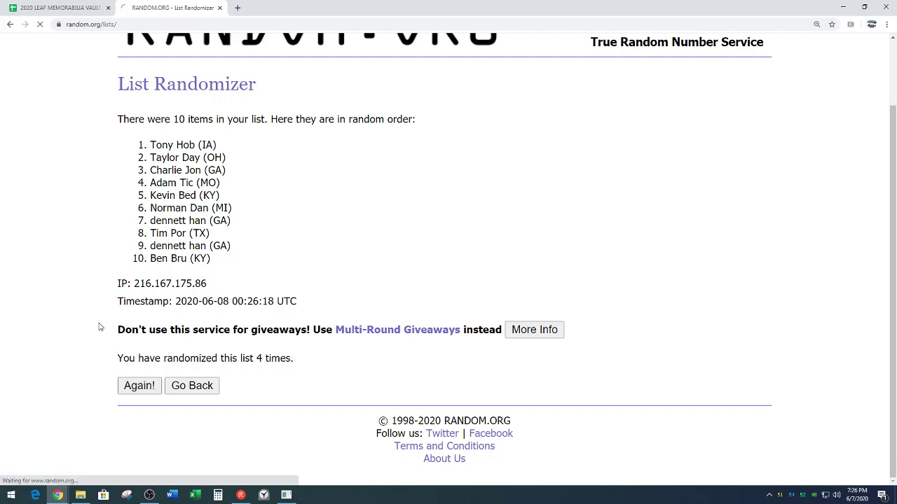
Keep re-randomizing the ten-entry name list until it has been randomized 8 times
click(131, 387)
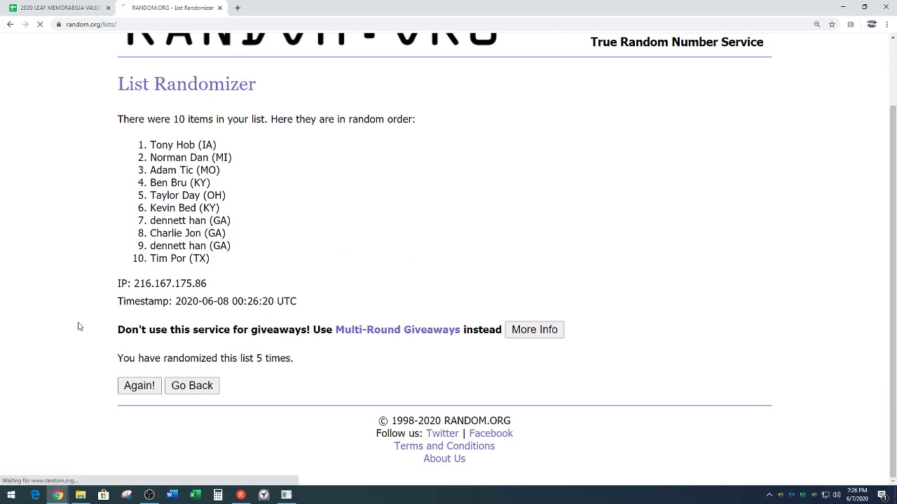
click(124, 386)
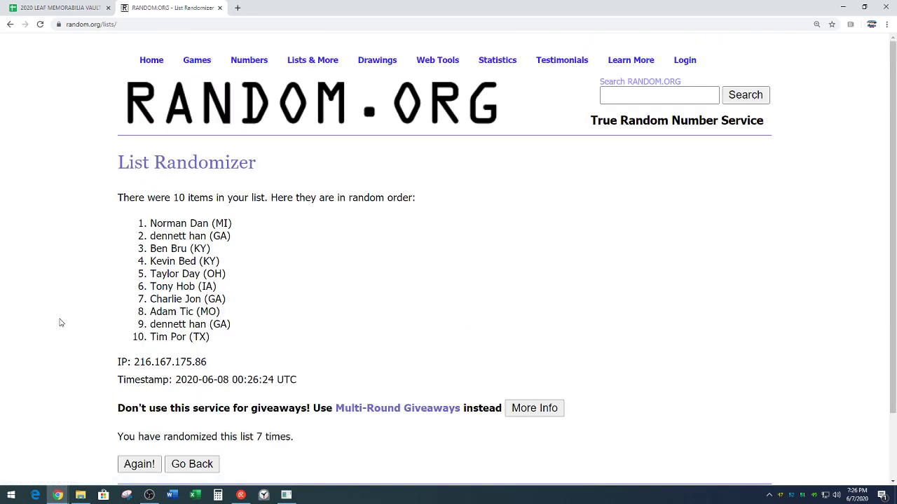
scroll(52, 306, down, 1)
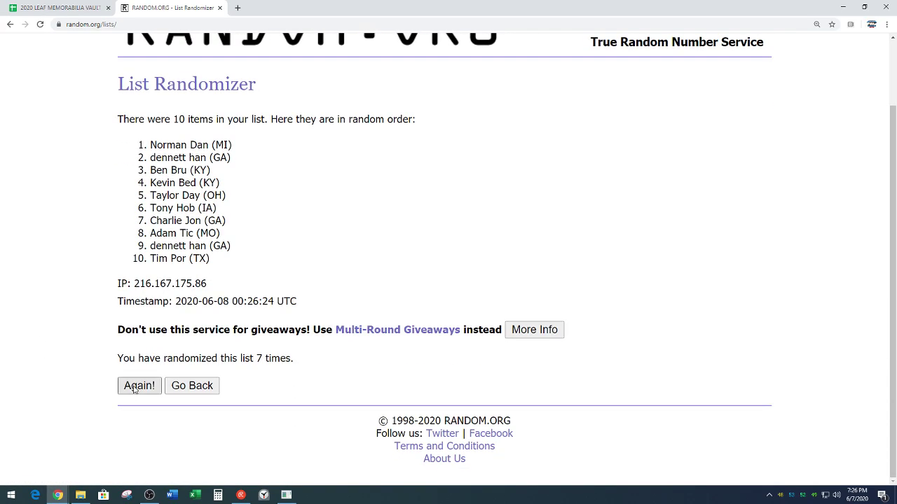
click(133, 390)
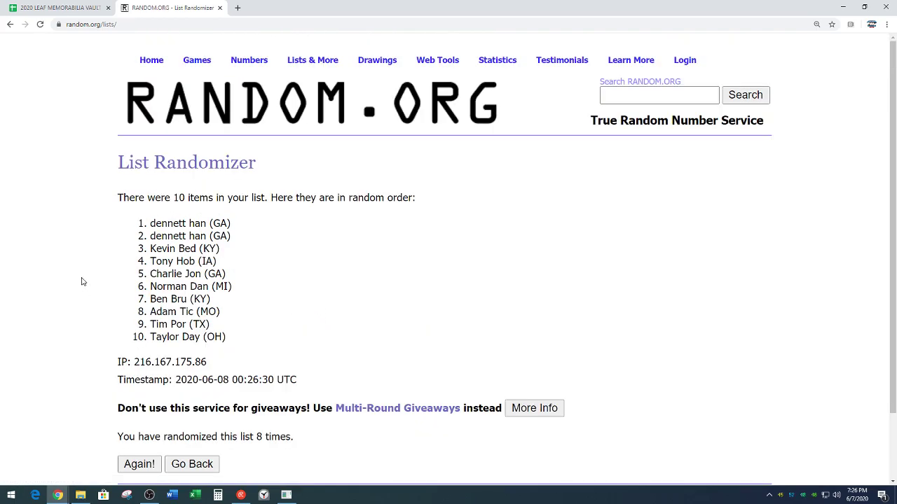
Copy all ten names in their final random order and highlight the randomization count
scroll(90, 281, down, 1)
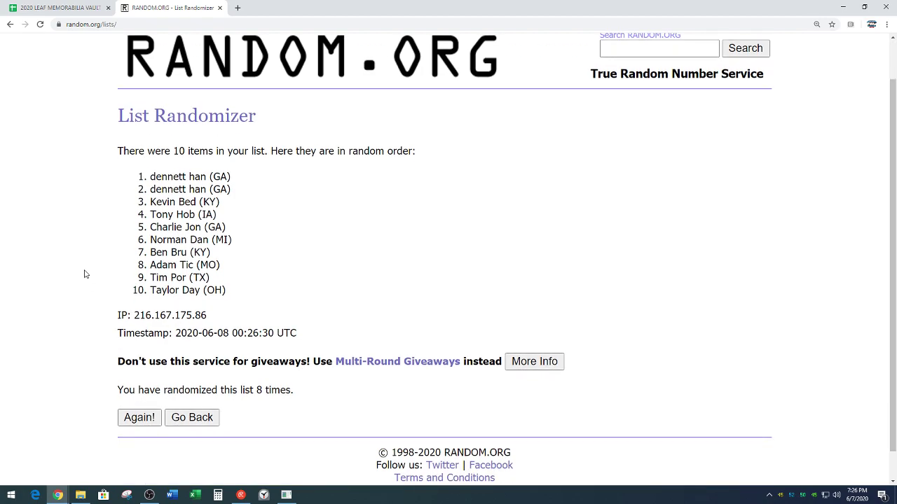
drag(152, 176, 236, 290)
right_click(182, 229)
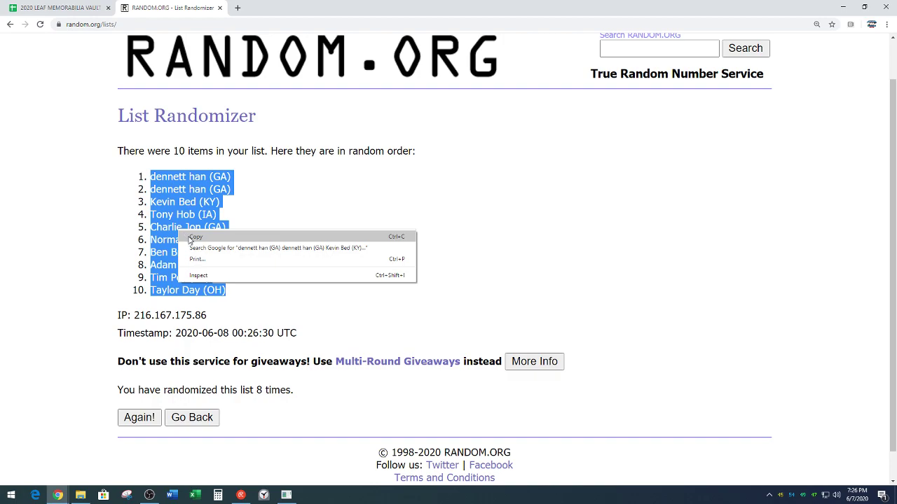
click(196, 236)
click(257, 281)
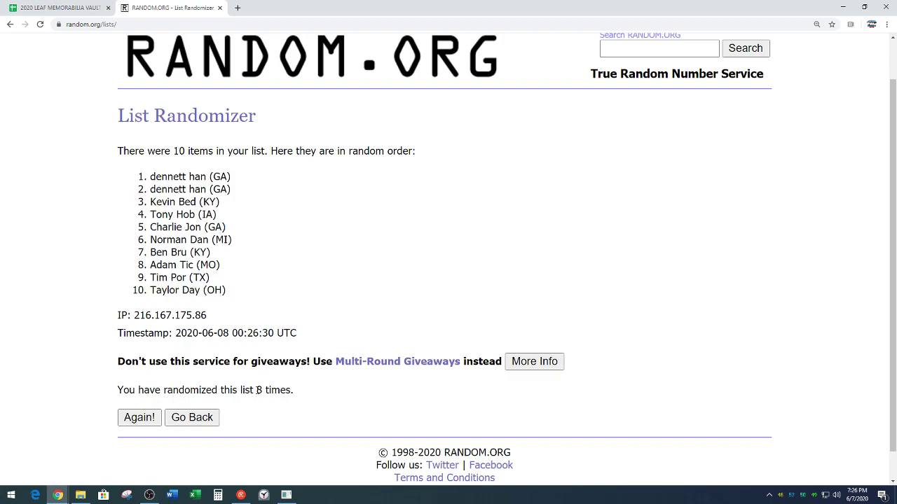
drag(256, 390, 293, 390)
click(309, 339)
Paste the randomized names into B1:B10 of the break spreadsheet beside PICK 1 to PICK 10 and centre them horizontally
click(68, 8)
scroll(243, 325, up, 10)
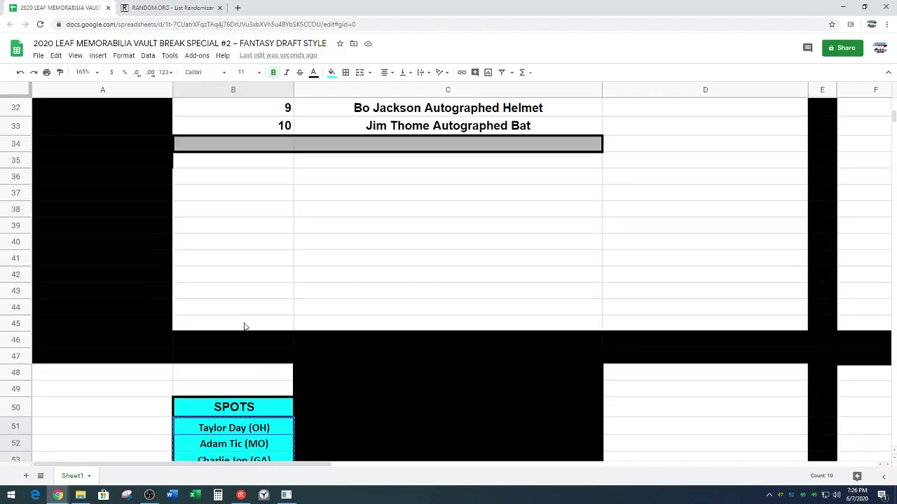
scroll(244, 326, up, 5)
click(243, 117)
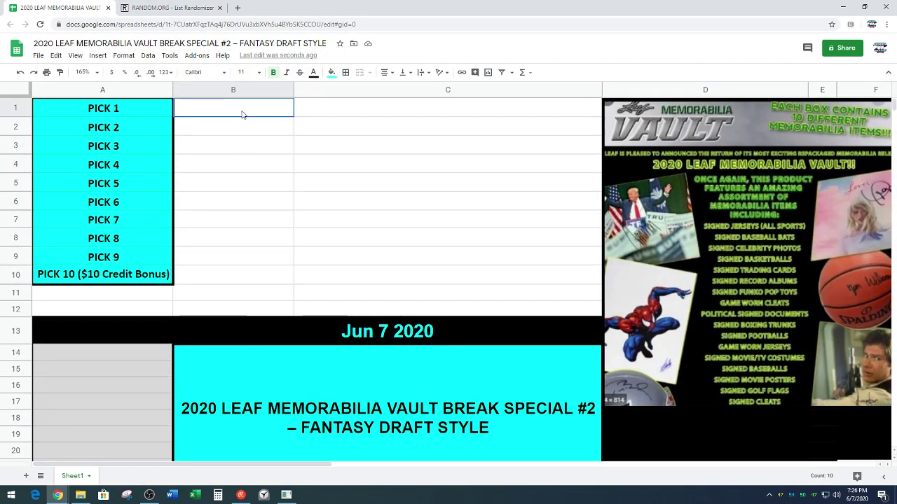
key(ctrl+v)
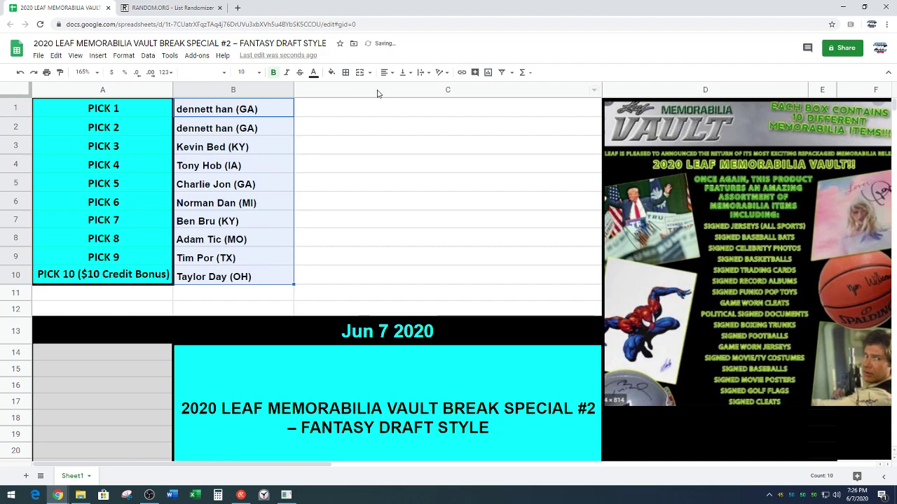
click(388, 74)
click(397, 88)
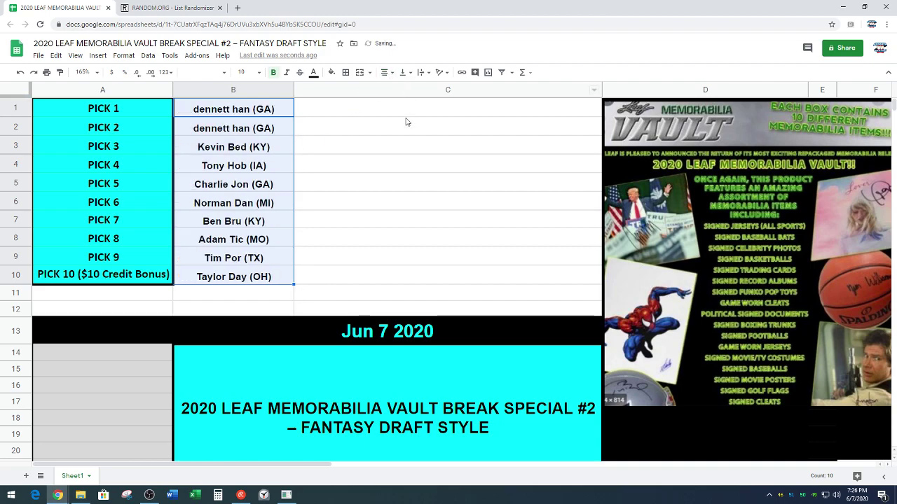
click(421, 227)
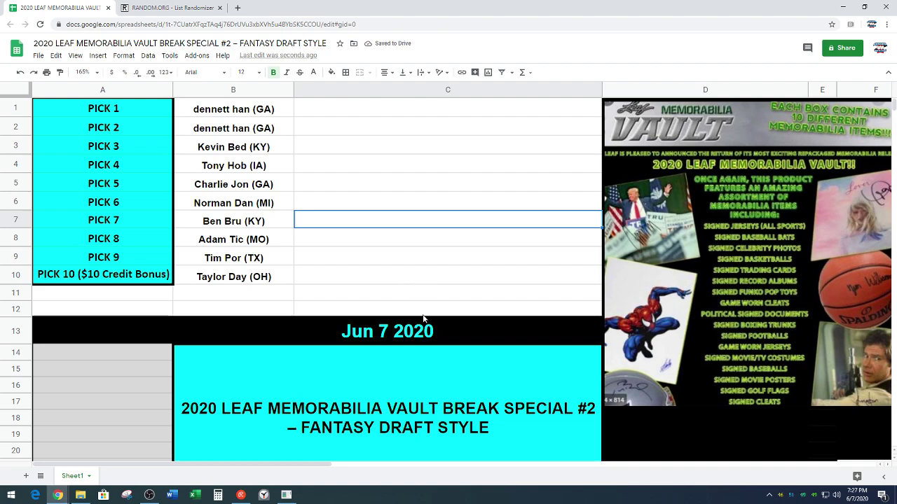
Switch to the Alarms & Clock stopwatch, reset and restart it, and move its window clear of the pick table
click(265, 496)
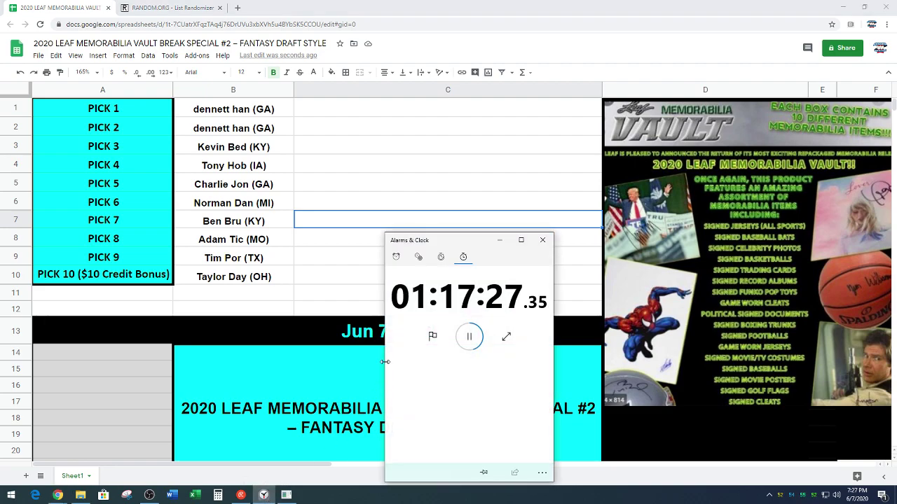
click(468, 336)
click(432, 337)
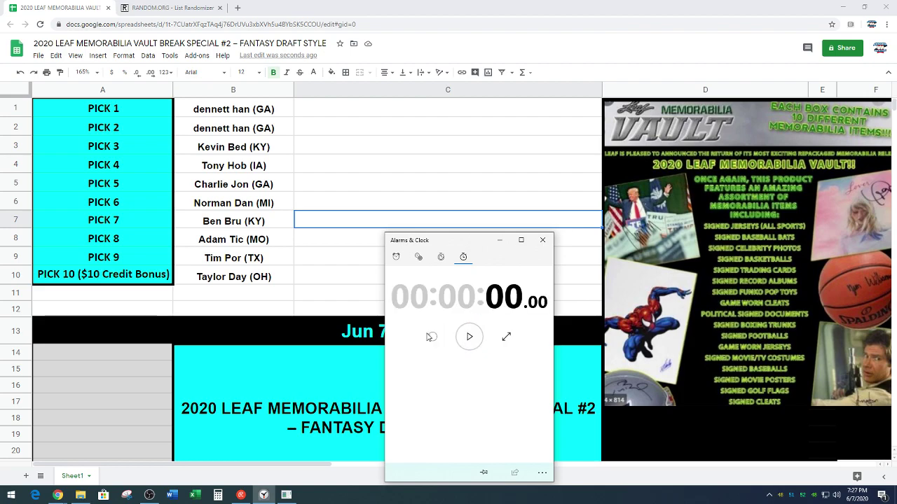
click(469, 337)
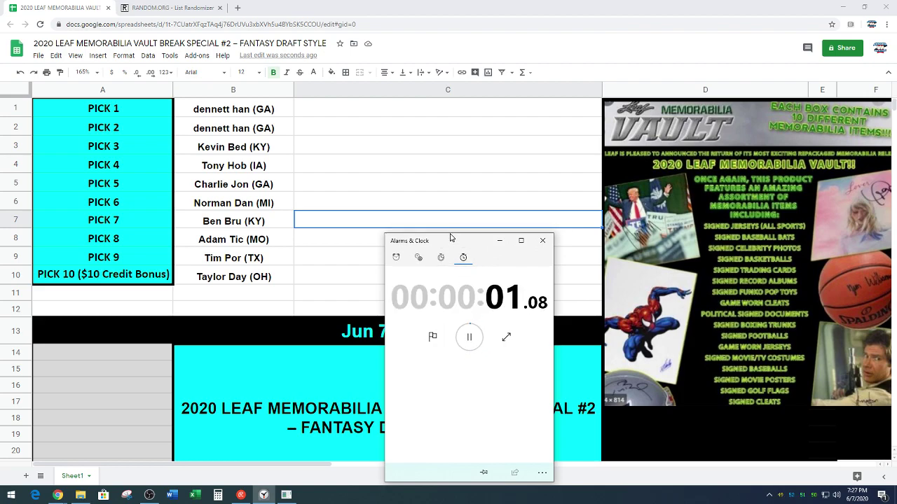
drag(450, 238, 672, 310)
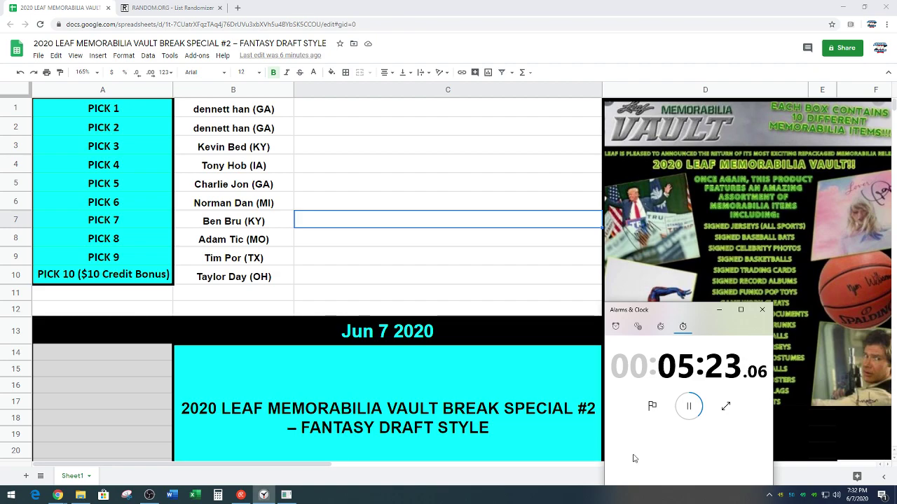
Bring the HITS list into view, stop and reset the stopwatch, and close its window
scroll(473, 371, down, 6)
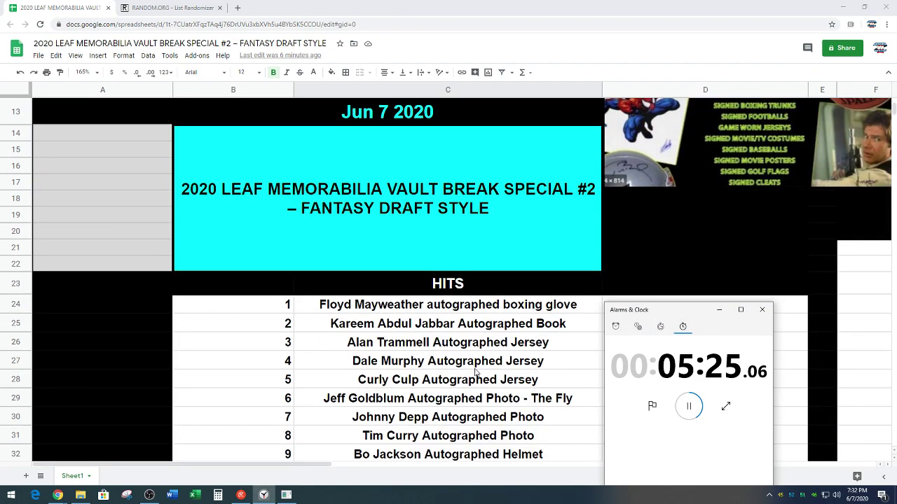
scroll(539, 408, up, 1)
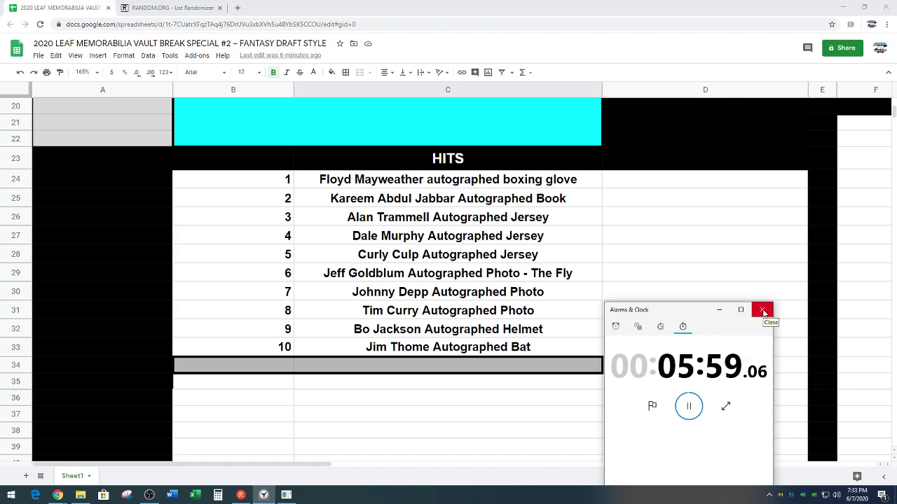
click(685, 408)
click(652, 407)
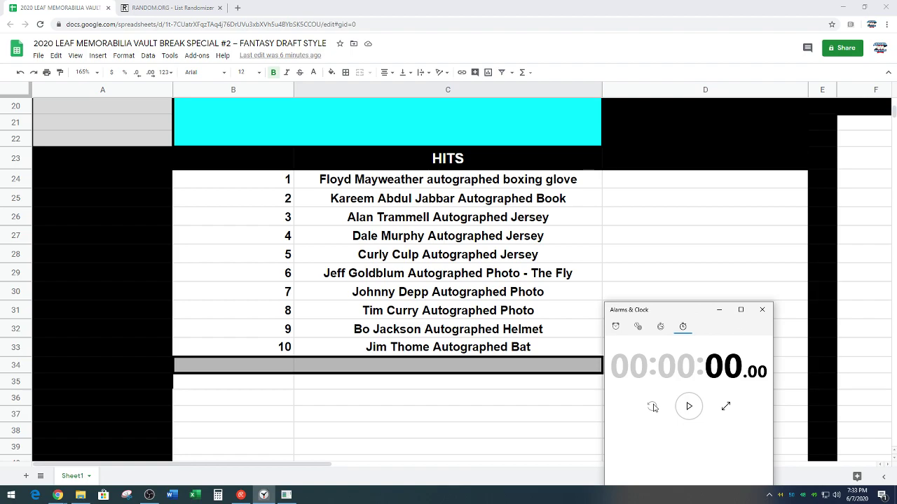
click(762, 310)
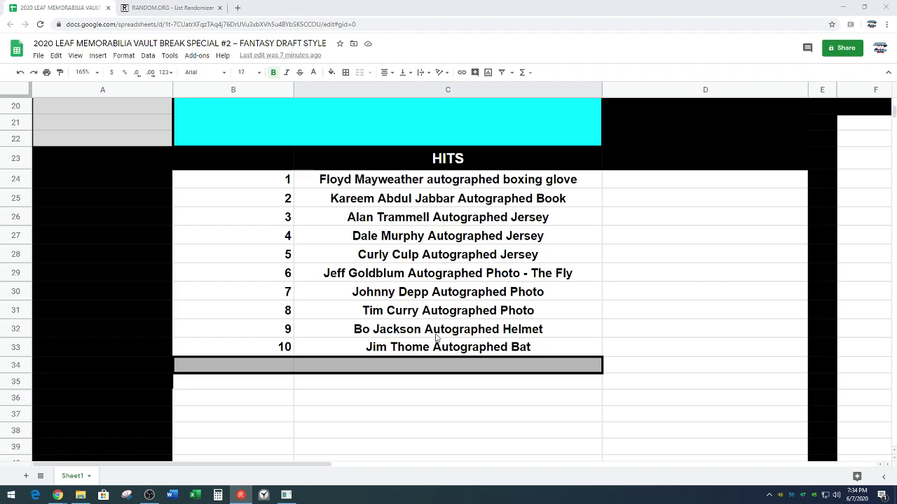
Move "Bo Jackson Autographed Helmet" from the HITS list to cell C1 as the PICK 1 selection
click(519, 329)
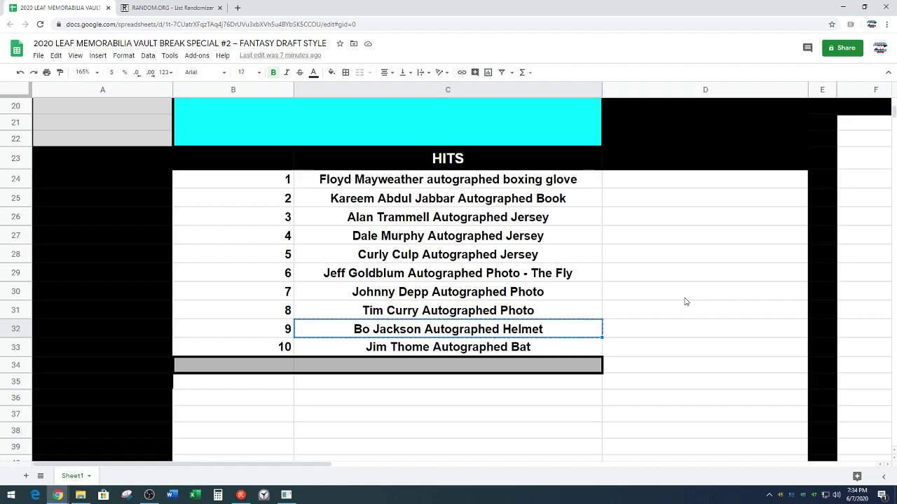
scroll(340, 382, up, 4)
scroll(339, 382, up, 2)
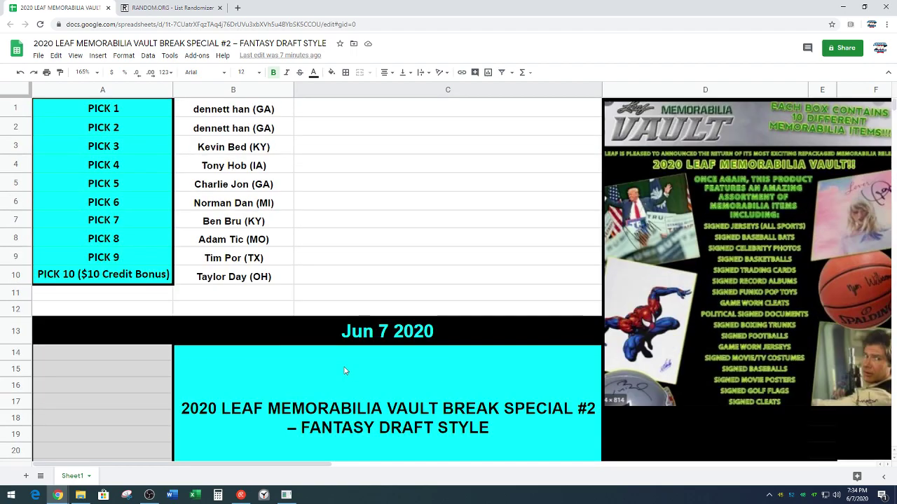
click(440, 113)
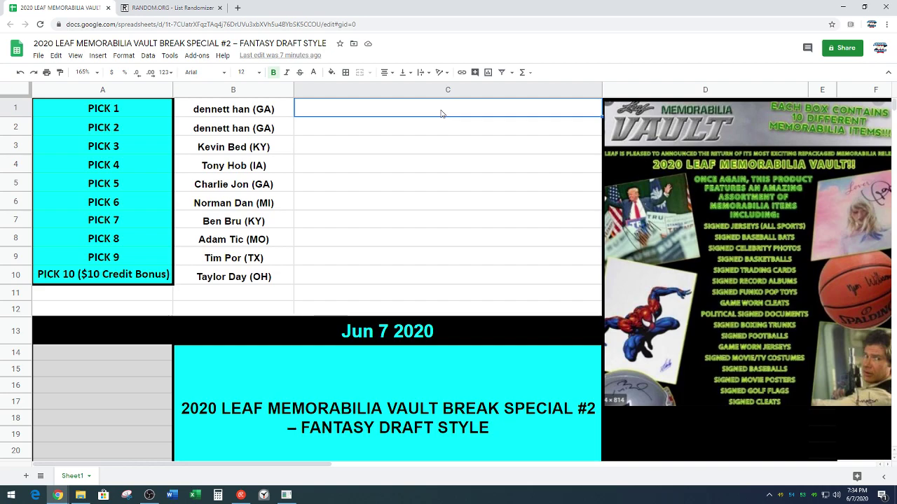
text(Bo Jackson Autographed Helmet)
Format the PICK 1 entry in B1:C1 with a black fill and white text
drag(277, 114, 306, 114)
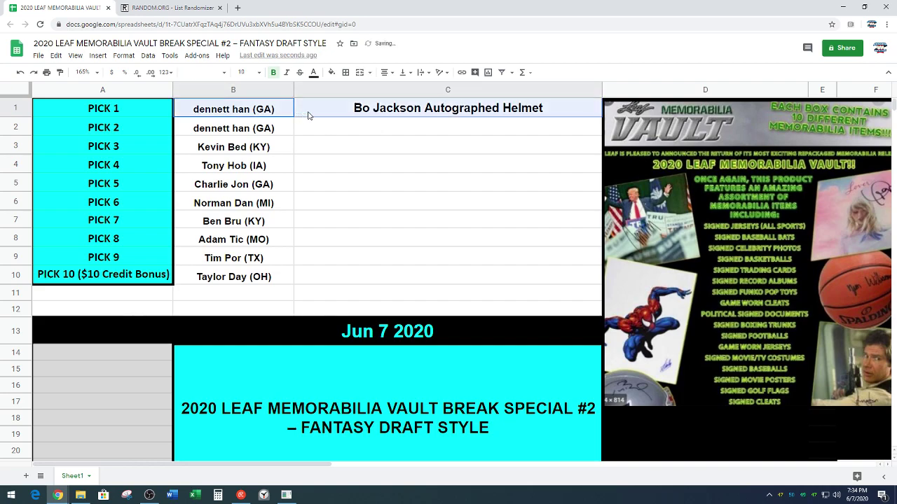
click(331, 72)
click(335, 105)
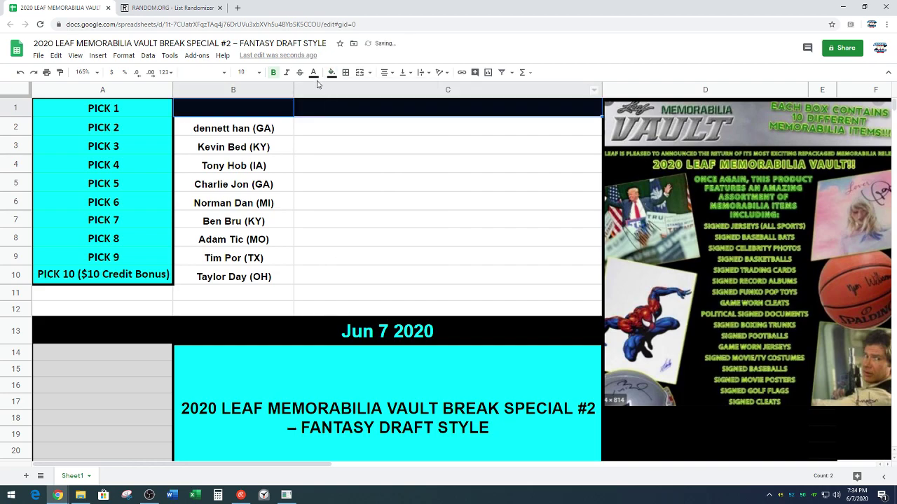
click(313, 73)
click(409, 105)
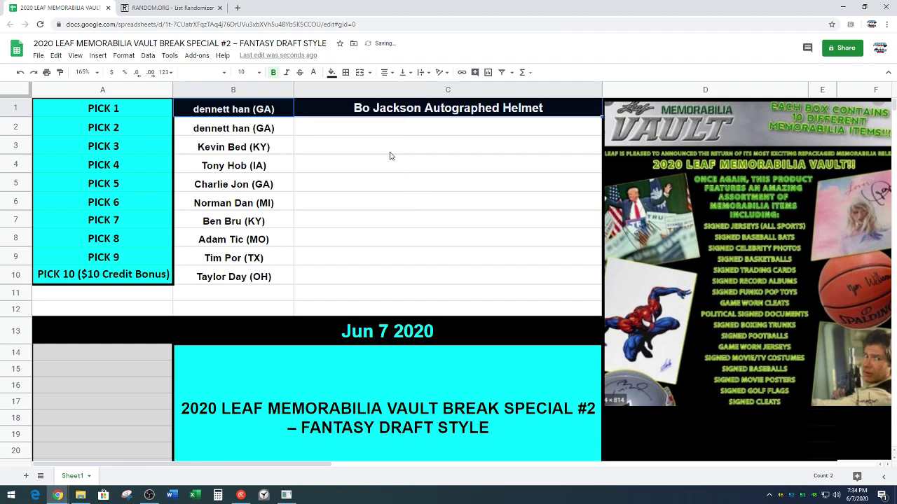
Apply an outer border around the PICK 1 cells B1:C1
click(345, 72)
click(416, 104)
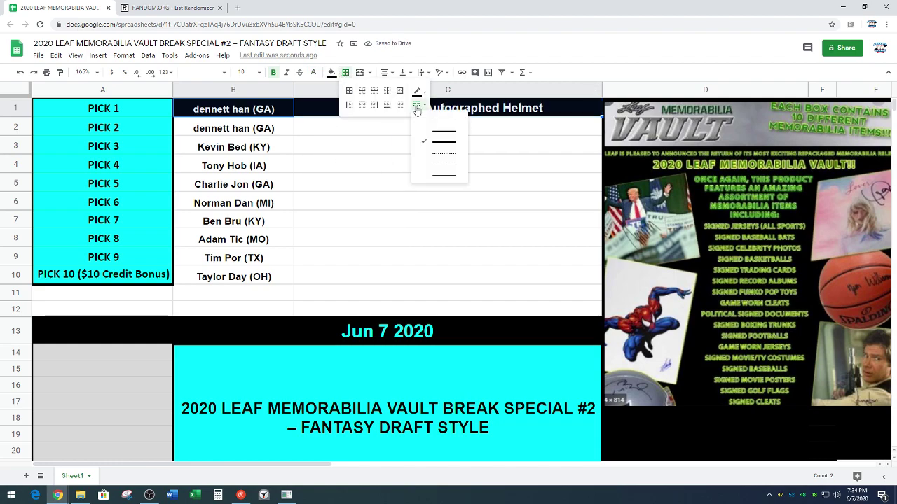
click(400, 91)
click(399, 91)
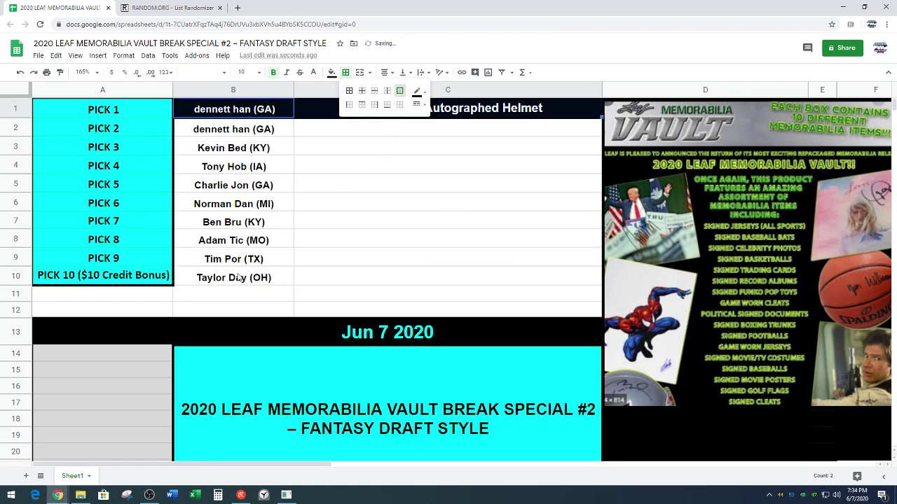
click(165, 298)
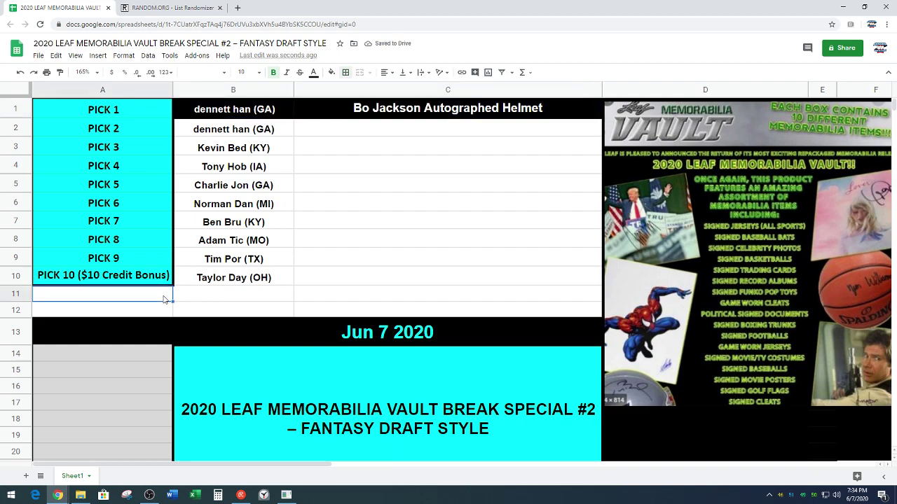
Move "Dale Murphy Autographed Jersey" from the HITS list to cell C2 as the PICK 2 selection
scroll(394, 302, down, 6)
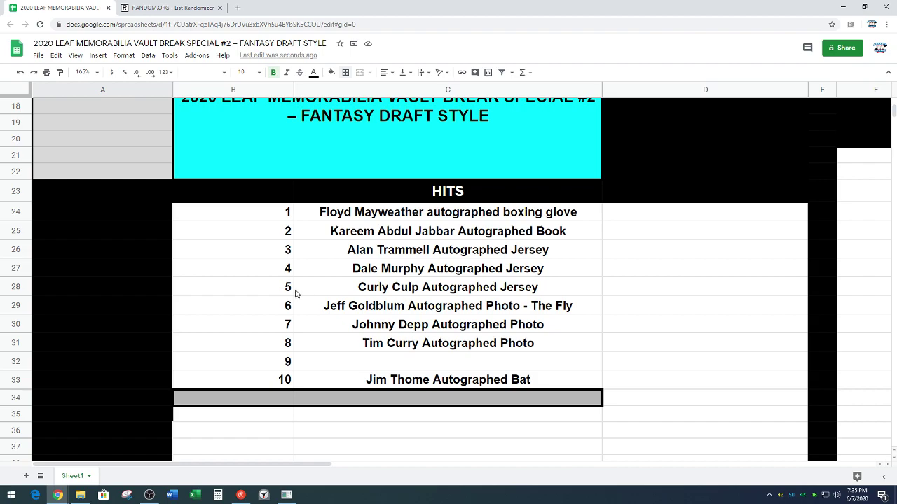
click(448, 273)
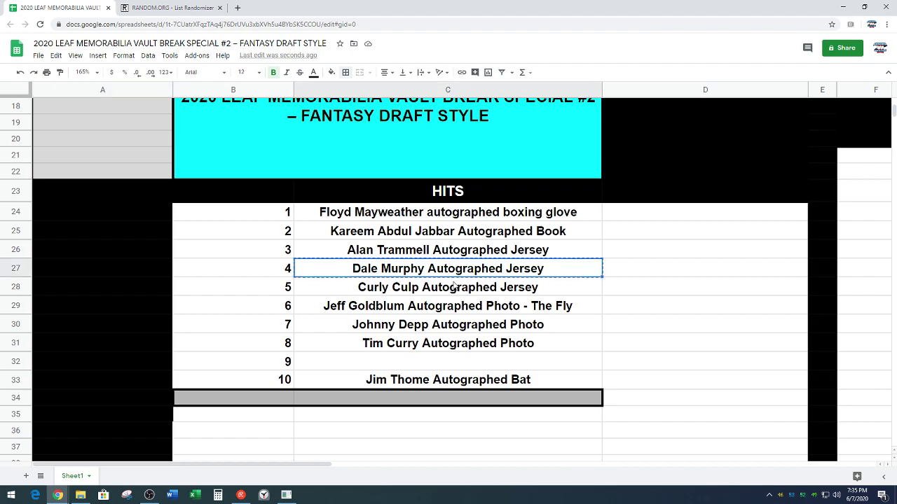
scroll(414, 298, up, 10)
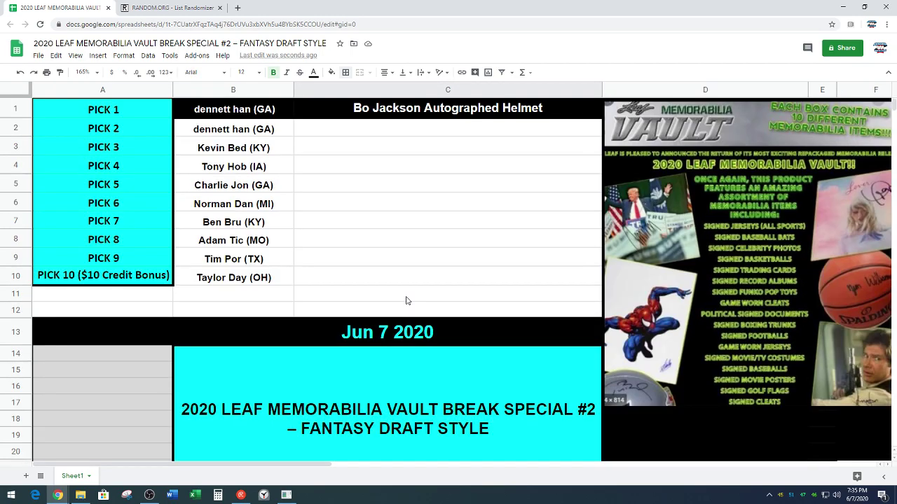
click(442, 132)
text(Dale Murphy Autographed Jersey)
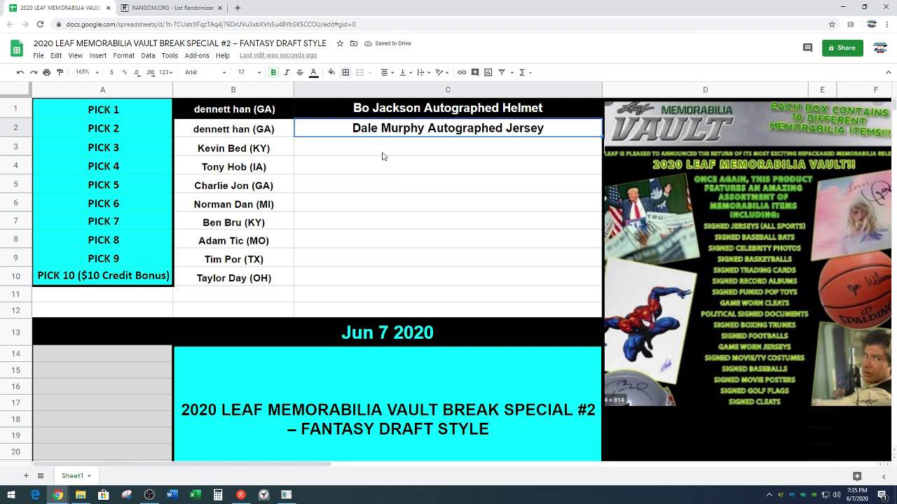
click(382, 155)
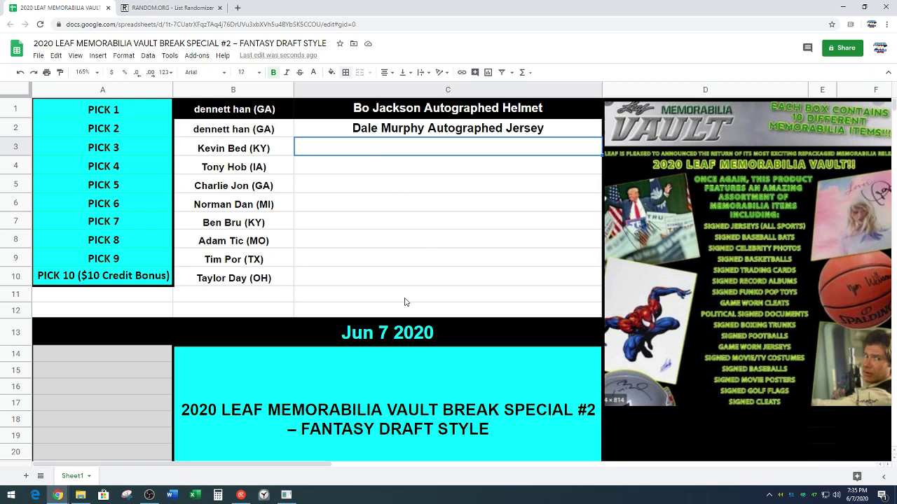
Move "Jim Thome Autographed Bat" from the HITS list to cell C3 as the PICK 3 selection
scroll(405, 301, down, 5)
scroll(392, 293, down, 1)
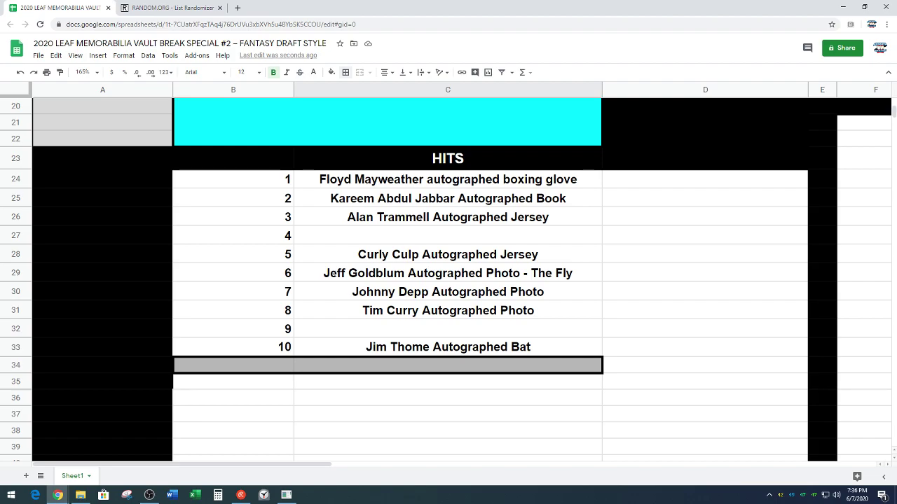
click(583, 354)
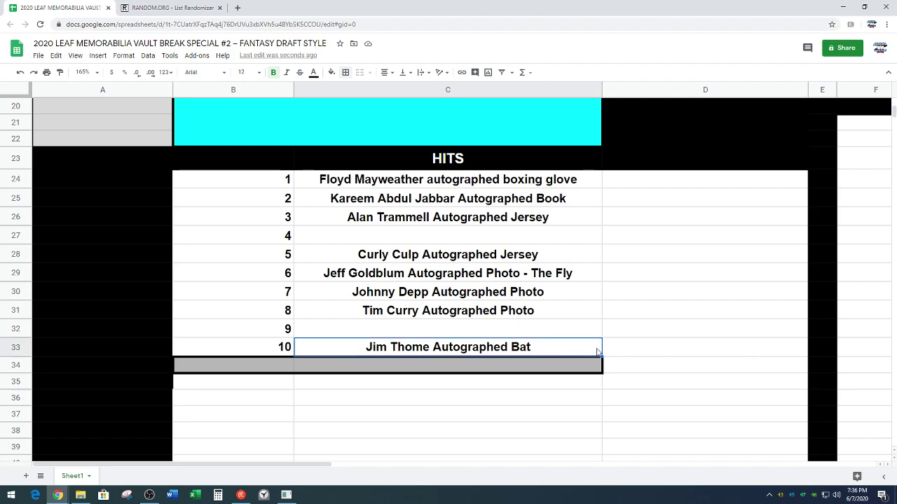
scroll(218, 414, up, 5)
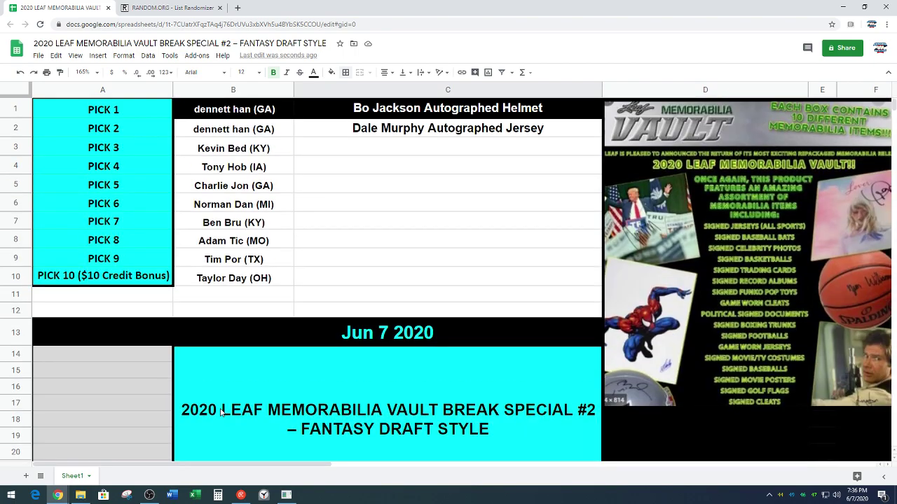
click(412, 152)
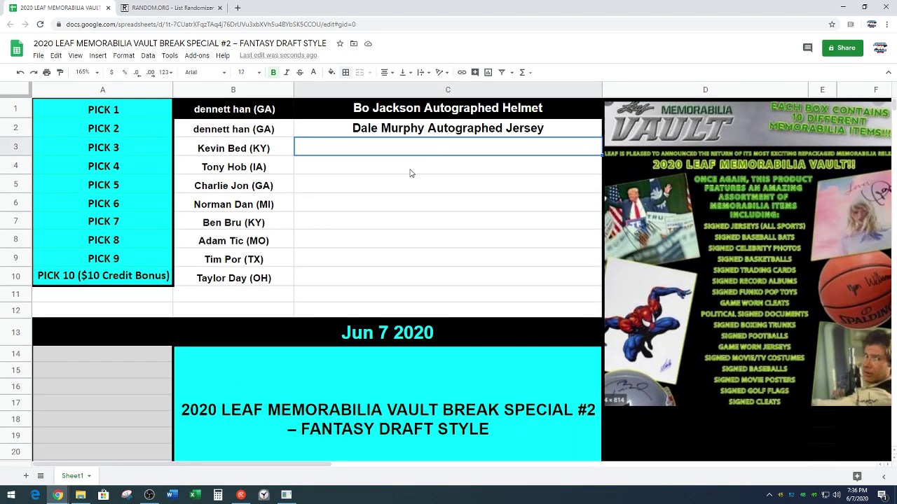
text(Jim Thome Autographed Bat)
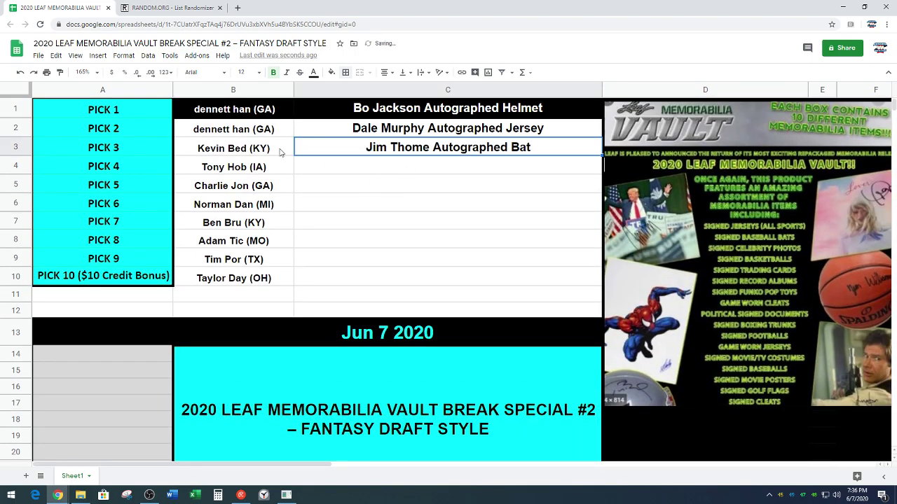
Format the PICK 3 entry in B3:C3 with a black fill and white text
drag(282, 152, 305, 151)
click(331, 72)
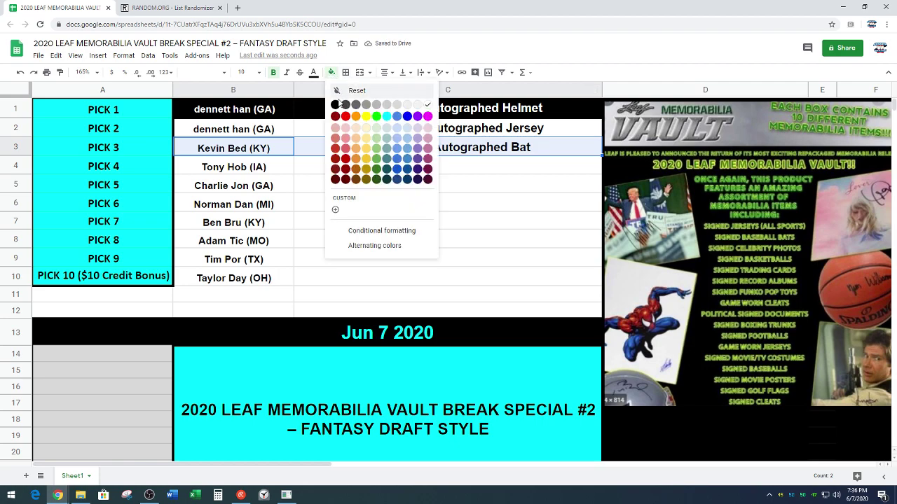
click(336, 105)
click(313, 72)
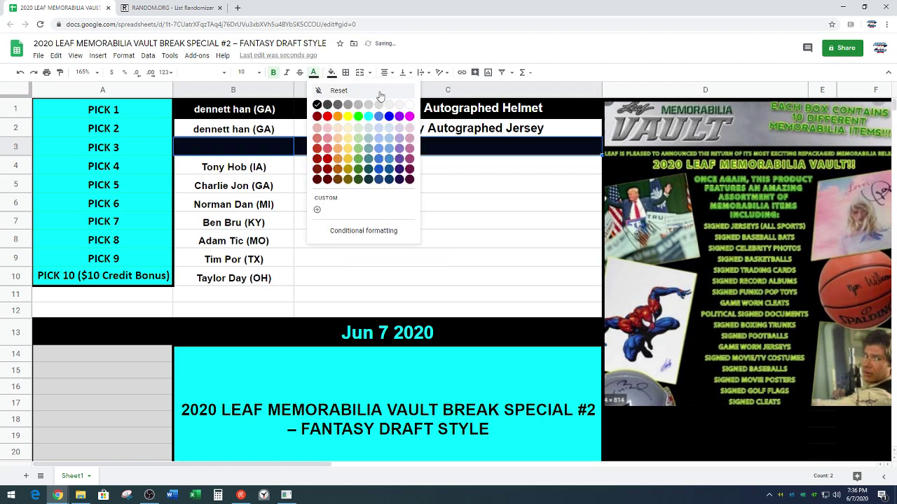
click(409, 105)
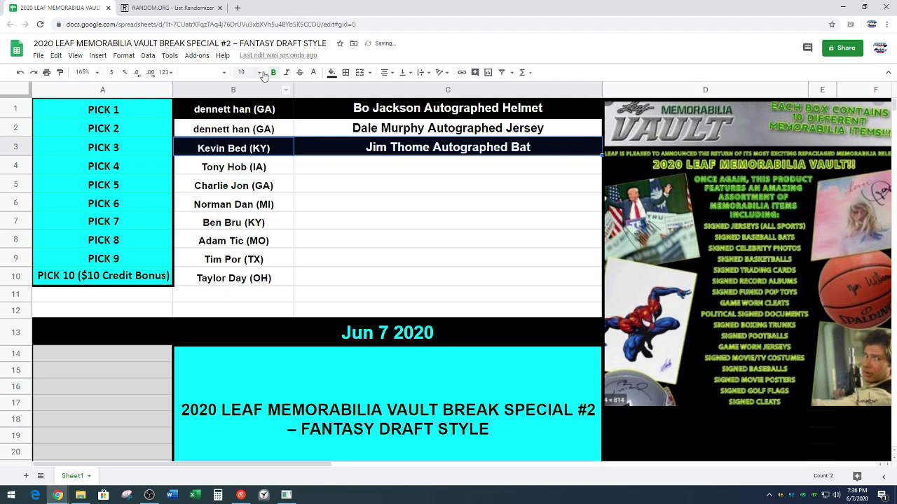
Apply an outer border around the PICK 3 cells B3:C3
click(346, 72)
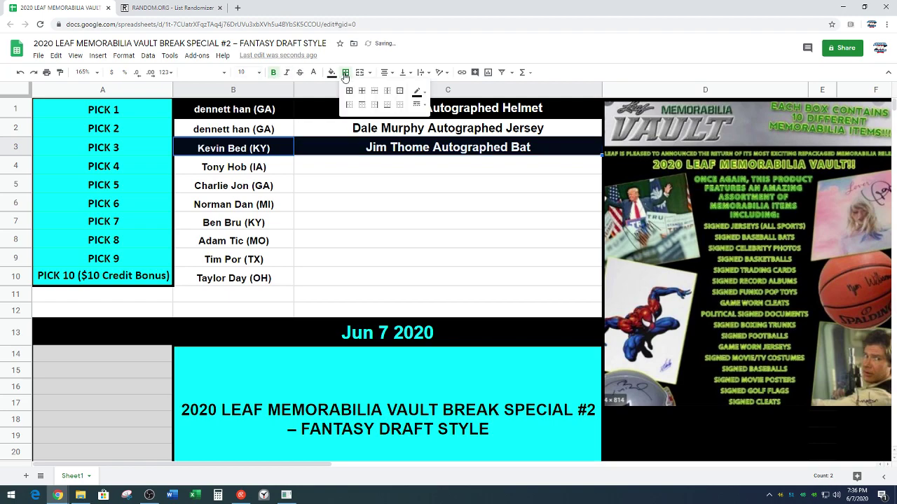
click(400, 92)
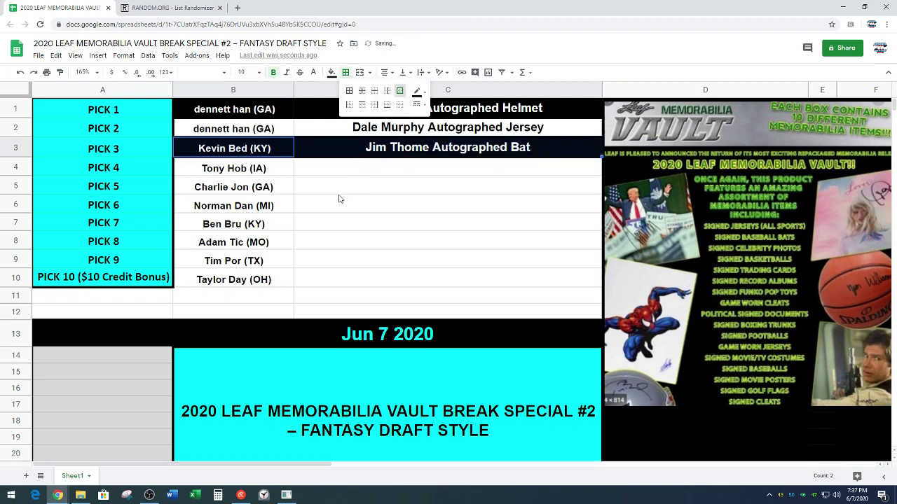
click(153, 303)
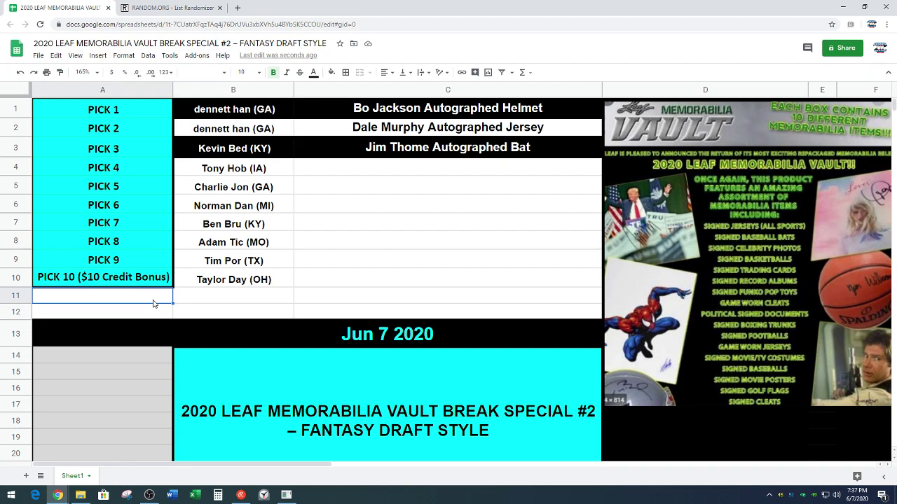
Move "Floyd Mayweather autographed boxing glove" from the HITS list to cell C4 as the PICK 4 selection
click(395, 170)
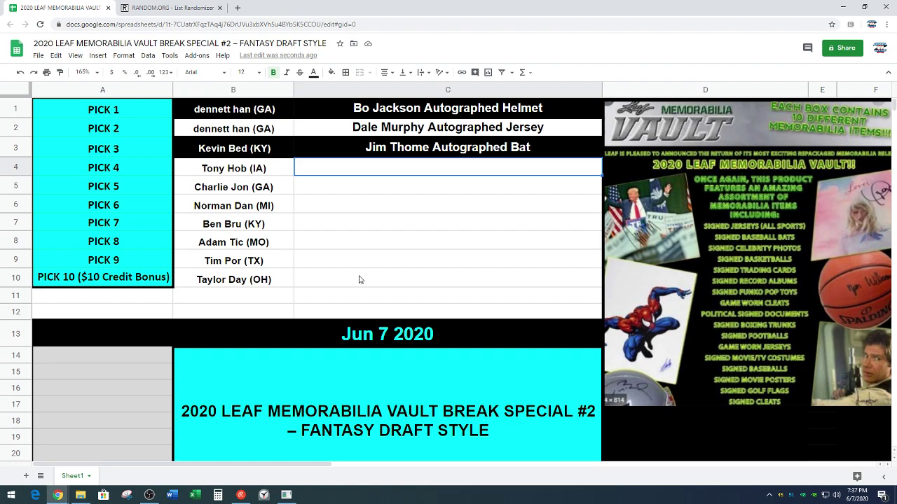
scroll(375, 275, down, 5)
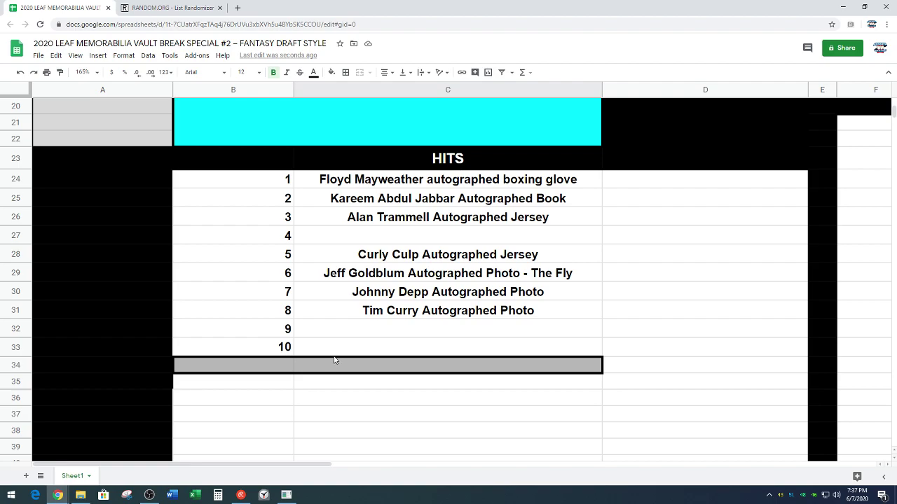
scroll(334, 359, up, 4)
scroll(333, 360, up, 2)
scroll(333, 359, down, 6)
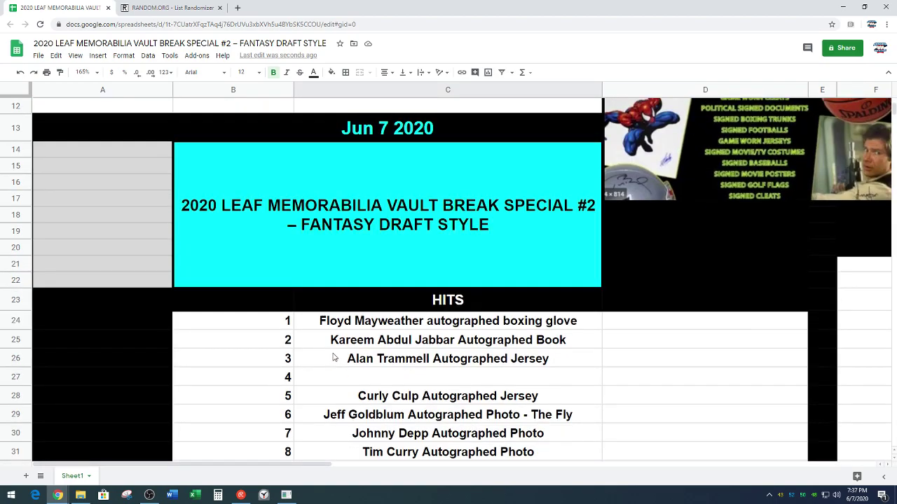
click(454, 148)
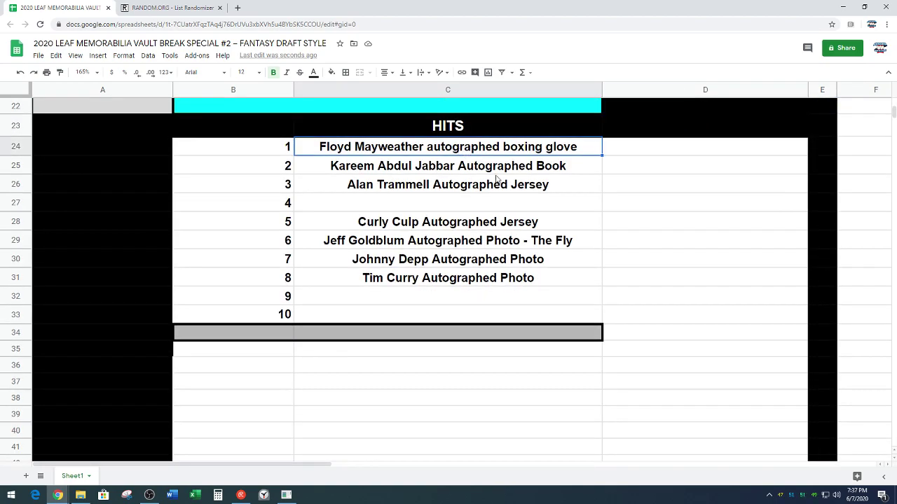
scroll(426, 334, up, 6)
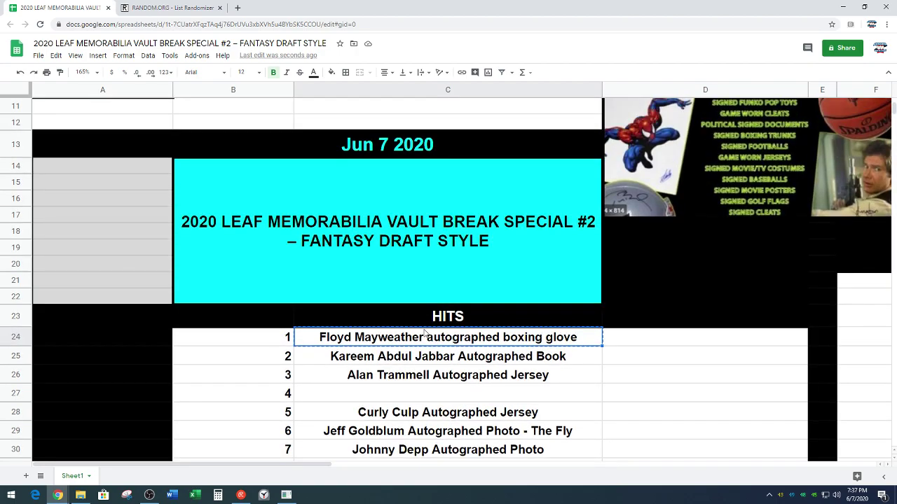
click(437, 175)
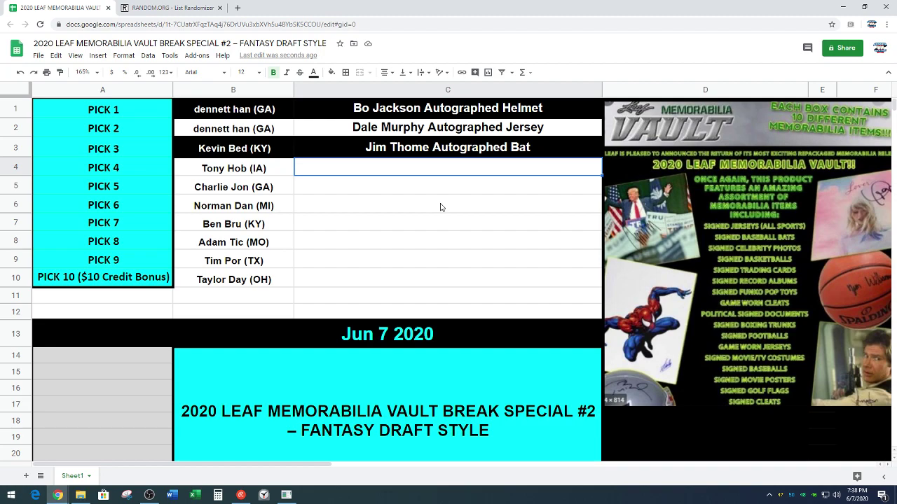
text(Floyd Mayweather autographed boxing glove)
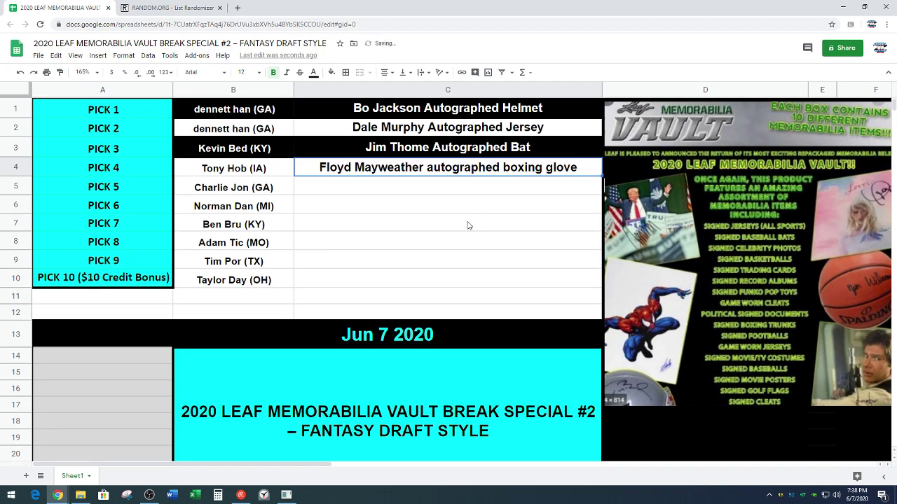
Move "Kareem Abdul Jabbar Autographed Book" from the HITS list to cell C5 as the PICK 5 selection
click(427, 189)
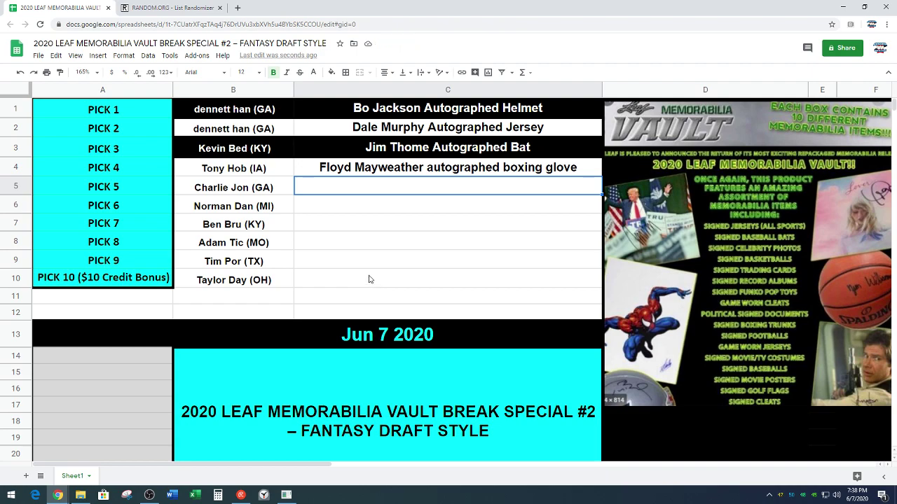
scroll(369, 279, down, 3)
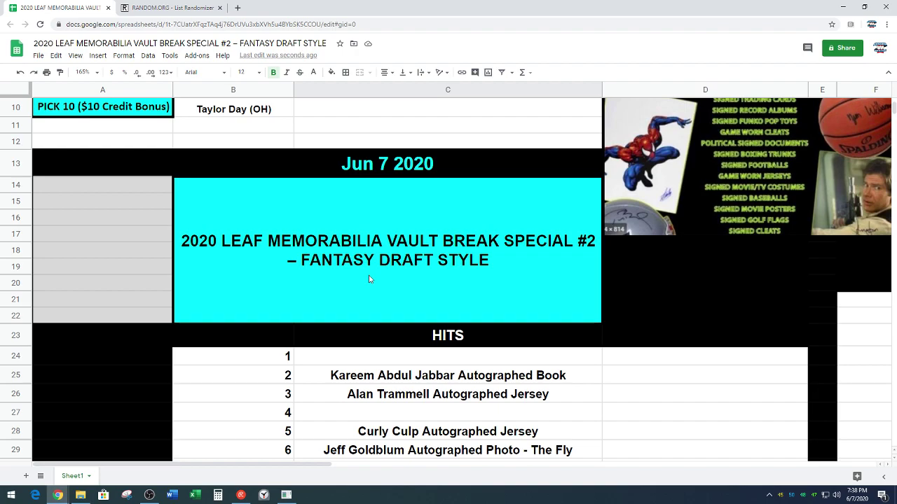
scroll(369, 279, up, 3)
scroll(369, 278, down, 2)
scroll(369, 279, down, 3)
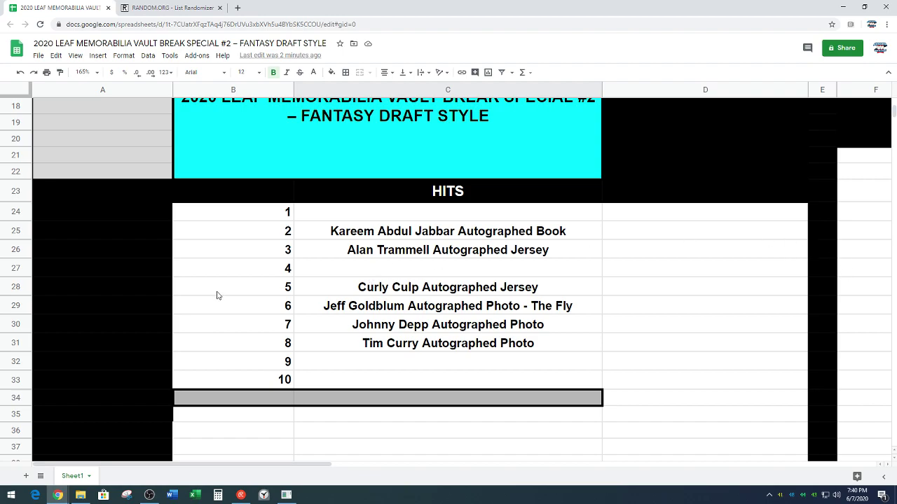
scroll(259, 303, up, 5)
scroll(259, 303, up, 2)
scroll(259, 303, down, 6)
click(561, 238)
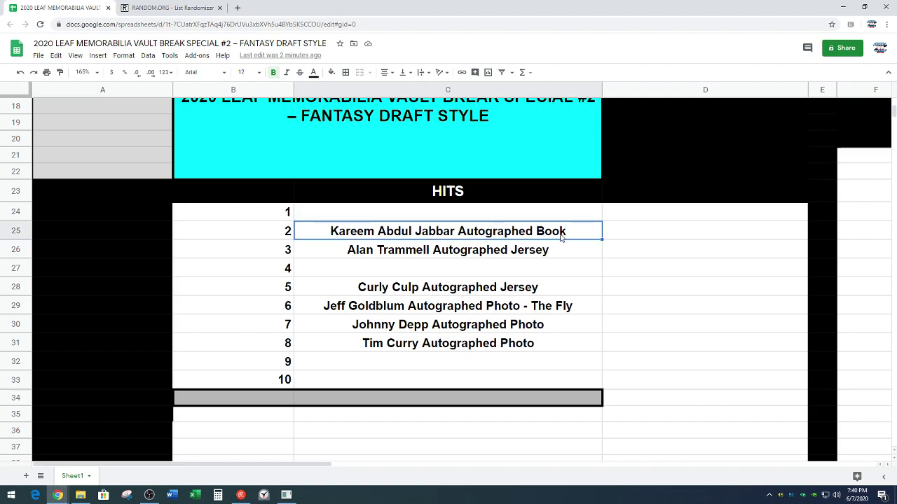
key(ctrl+c)
scroll(216, 344, up, 10)
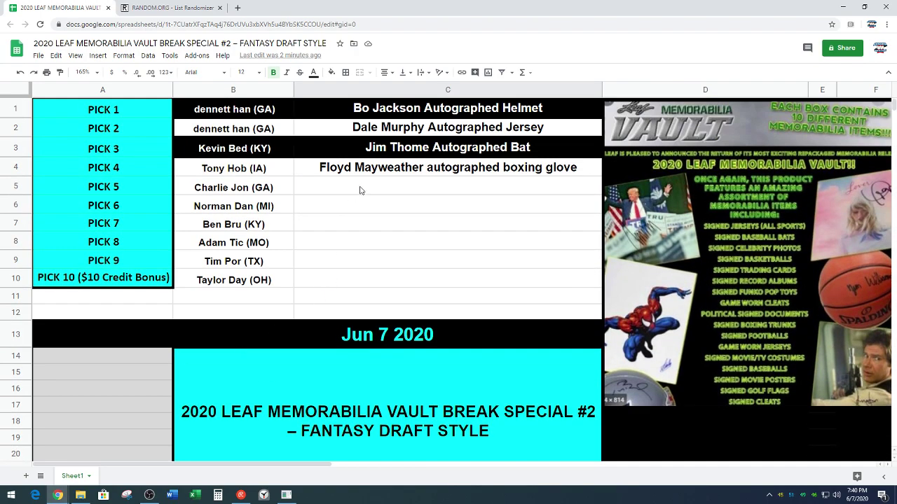
click(360, 189)
key(ctrl+v)
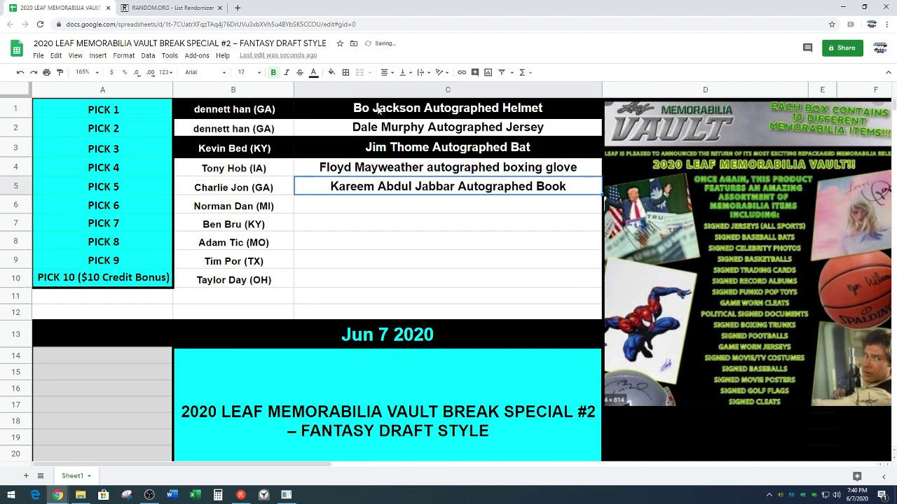
Format the PICK 5 entry in B5:C5 with a black fill and white text
click(332, 72)
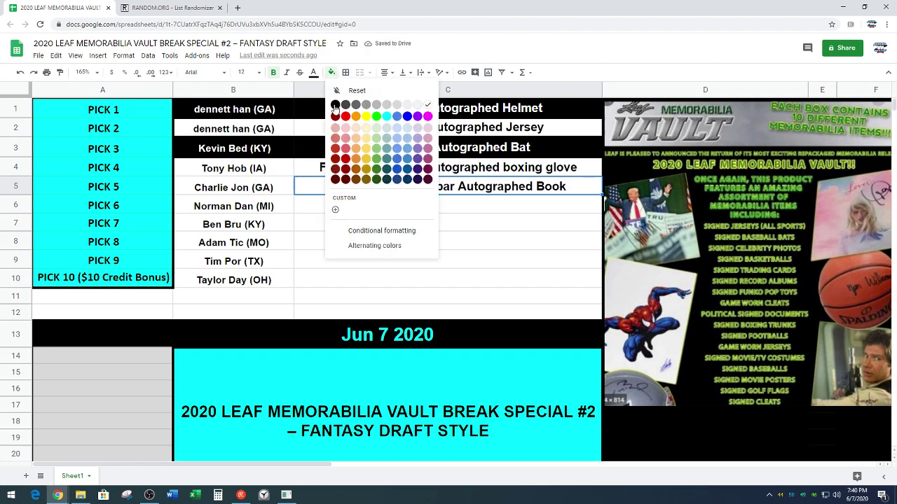
click(335, 104)
click(313, 73)
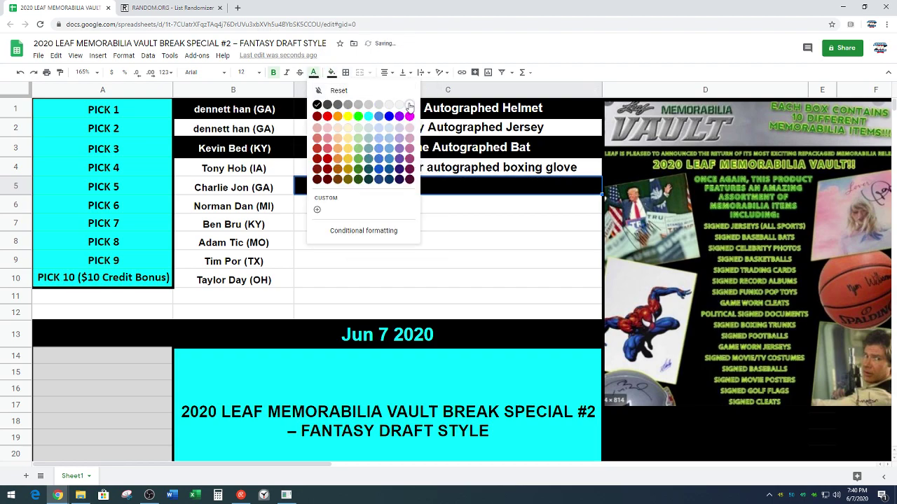
click(409, 104)
click(288, 187)
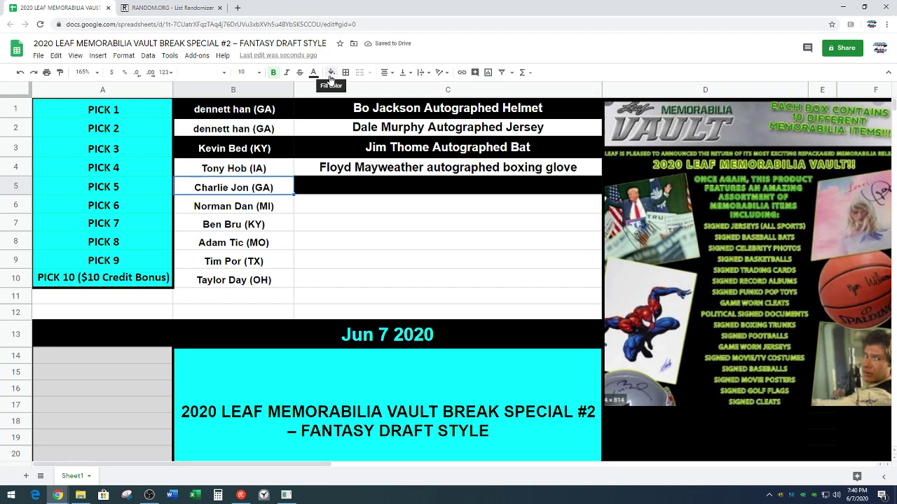
click(314, 73)
click(409, 105)
click(313, 73)
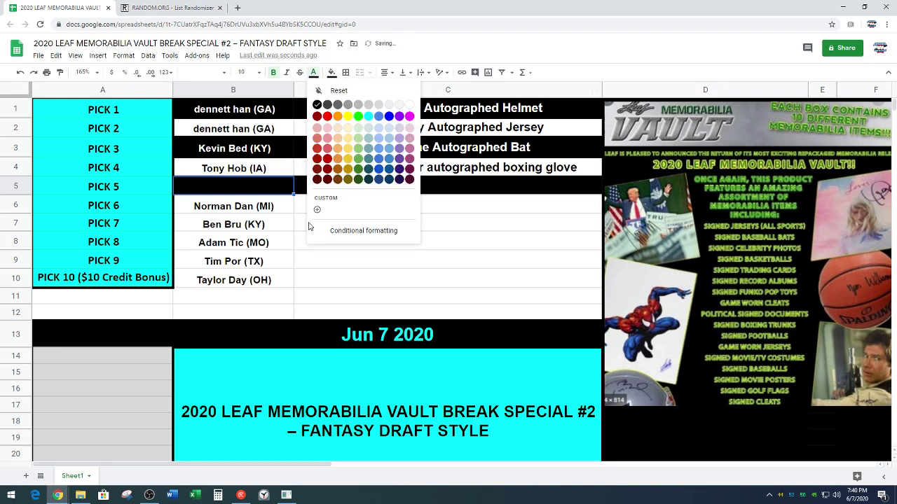
click(296, 256)
drag(286, 184, 312, 188)
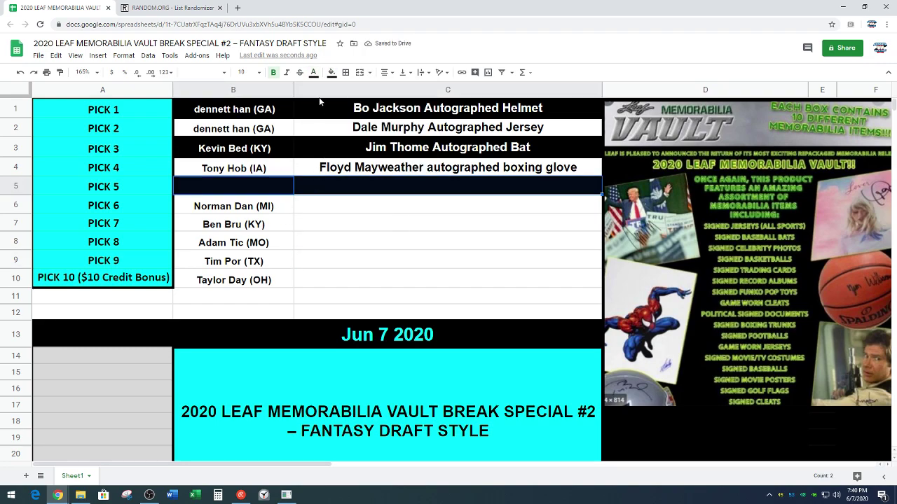
click(313, 73)
click(409, 104)
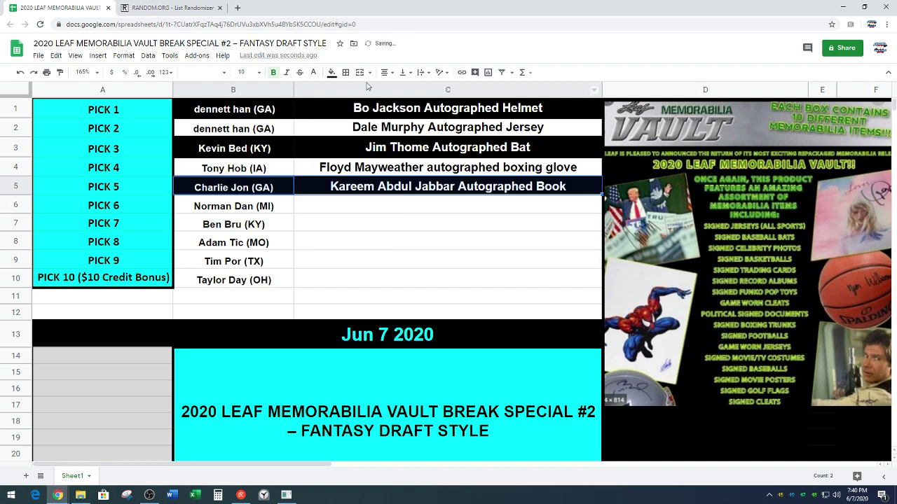
Apply an outer border around the PICK 5 cells B5:C5
click(346, 72)
click(399, 93)
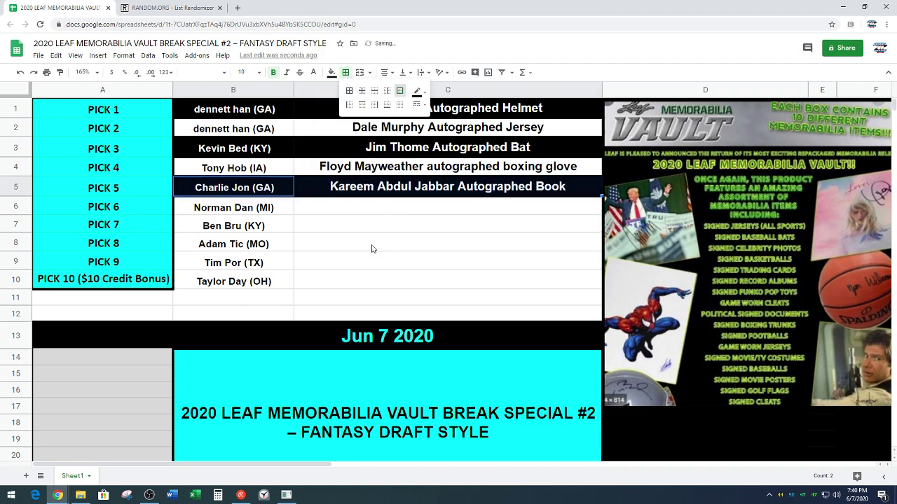
click(120, 413)
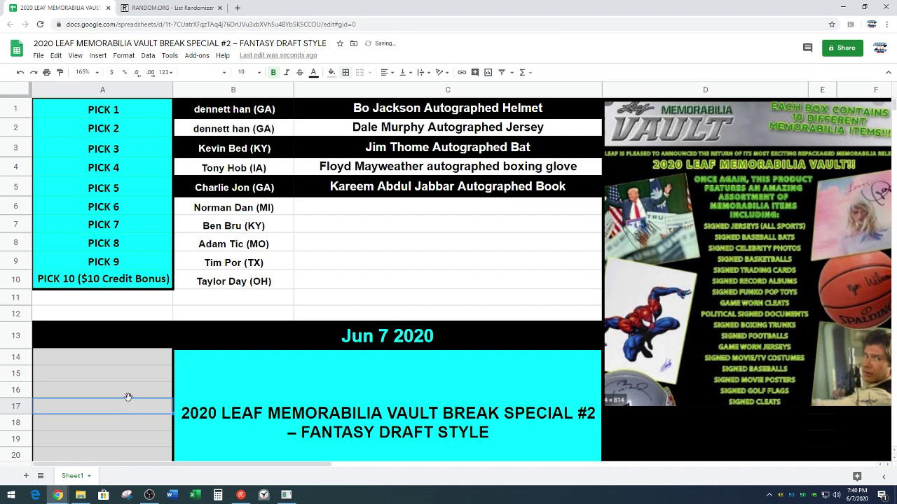
Move "Alan Trammell Autographed Jersey" from the HITS list to cell C6 as the PICK 6 selection
click(361, 207)
scroll(303, 285, down, 3)
scroll(298, 281, down, 1)
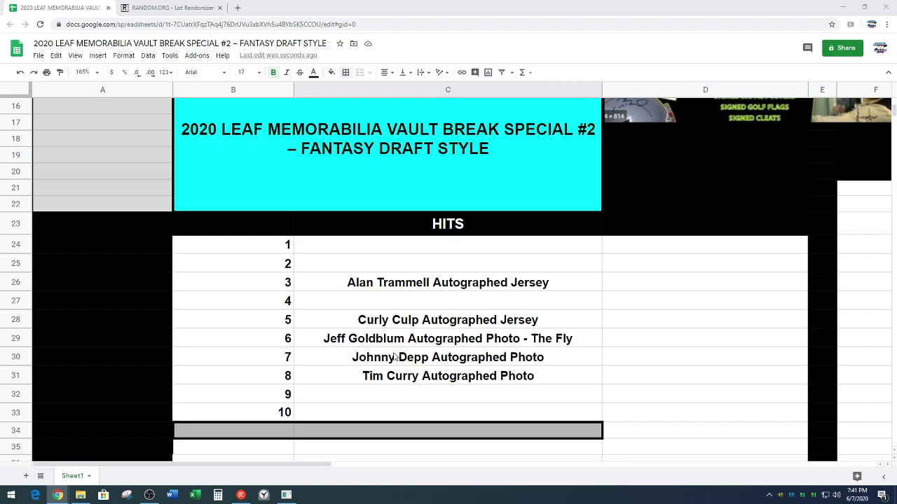
click(416, 285)
scroll(449, 310, up, 5)
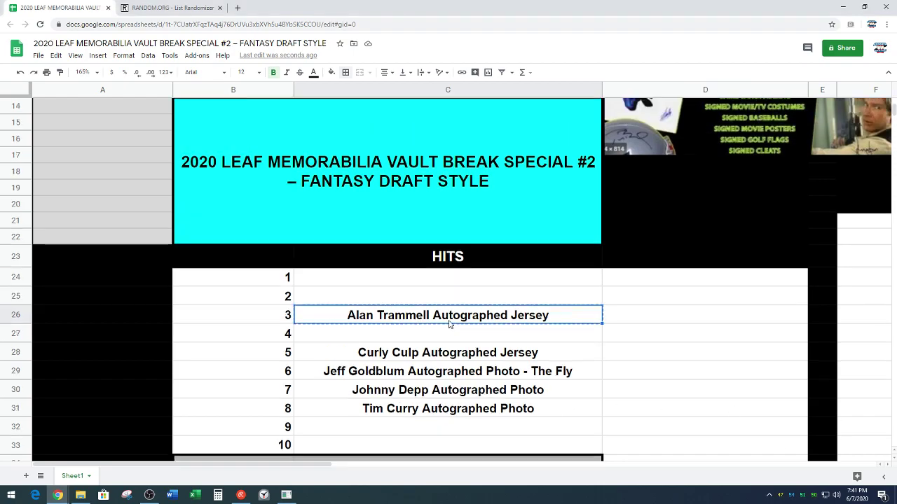
click(418, 209)
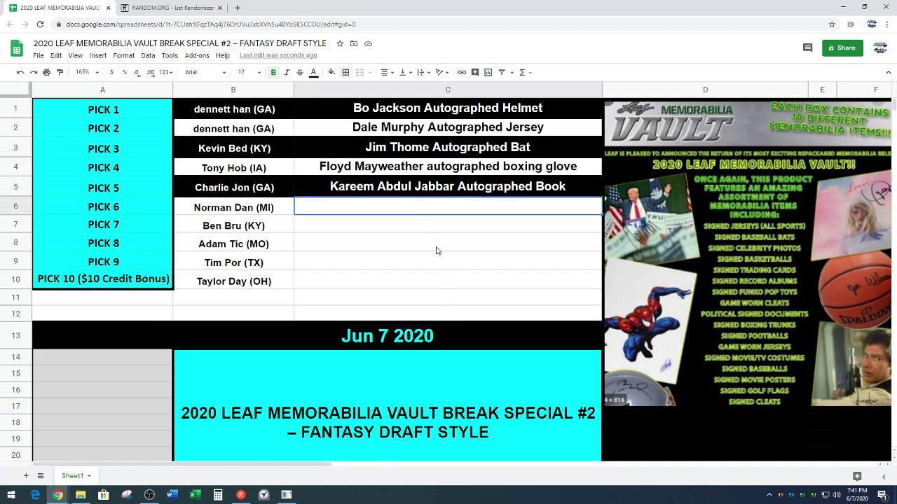
key(ctrl+v)
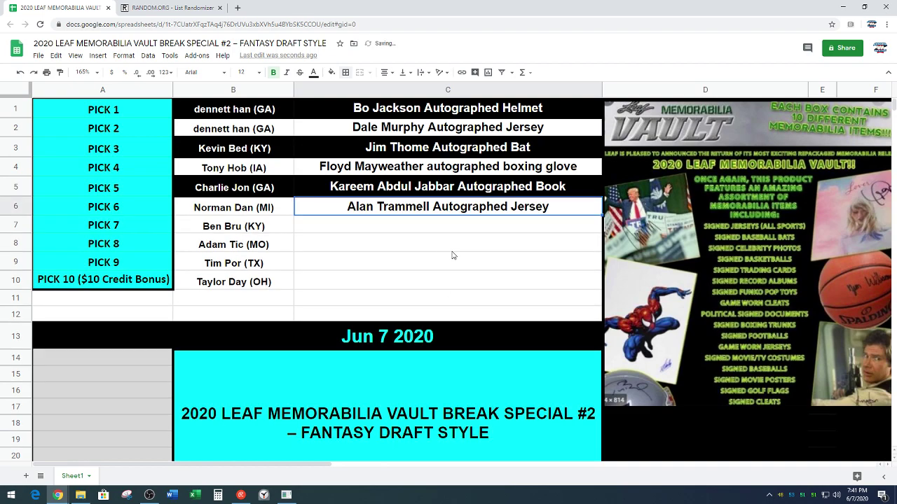
Move "Johnny Depp Autographed Photo" from the HITS list to cell C7 as the PICK 7 selection
click(353, 228)
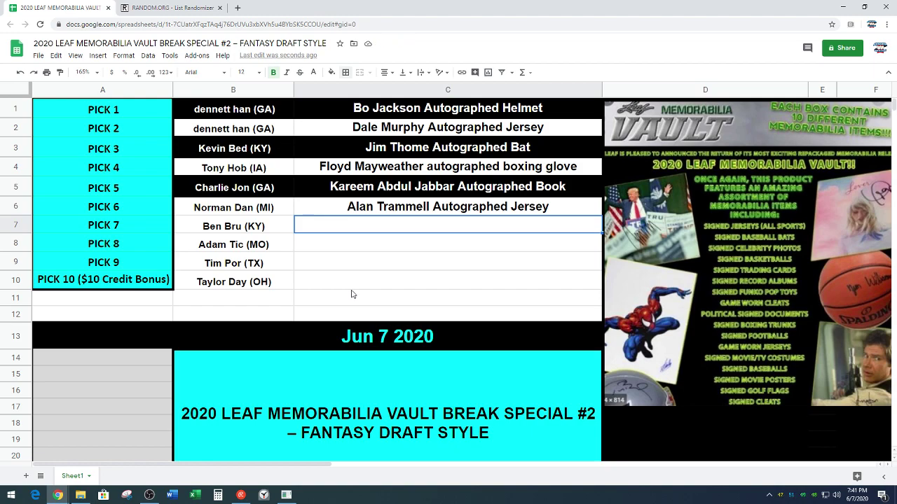
scroll(357, 293, down, 5)
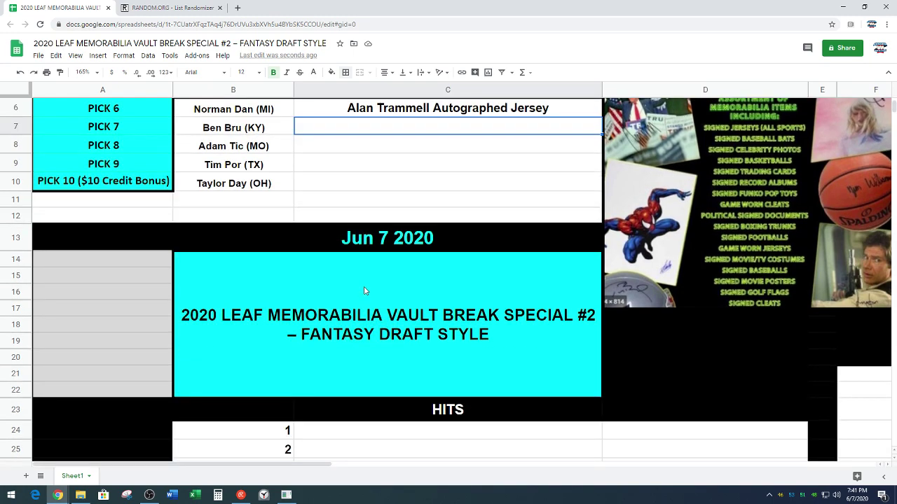
scroll(365, 293, down, 1)
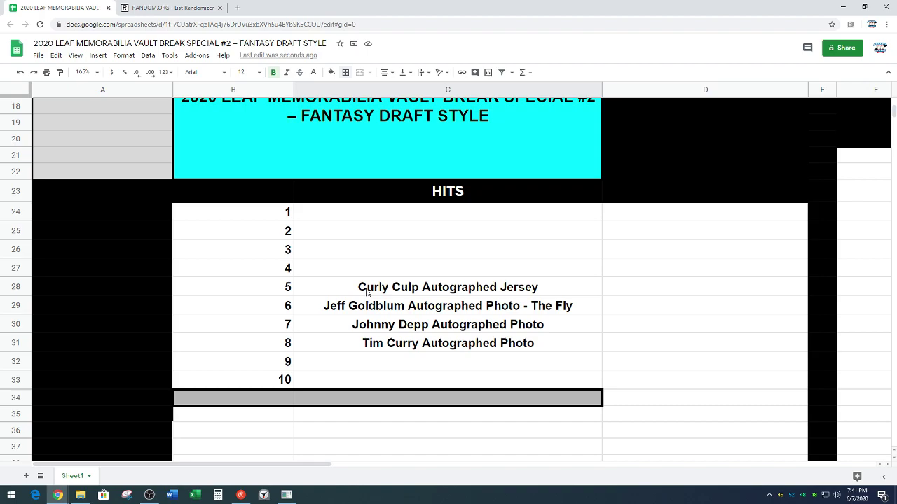
scroll(366, 292, up, 5)
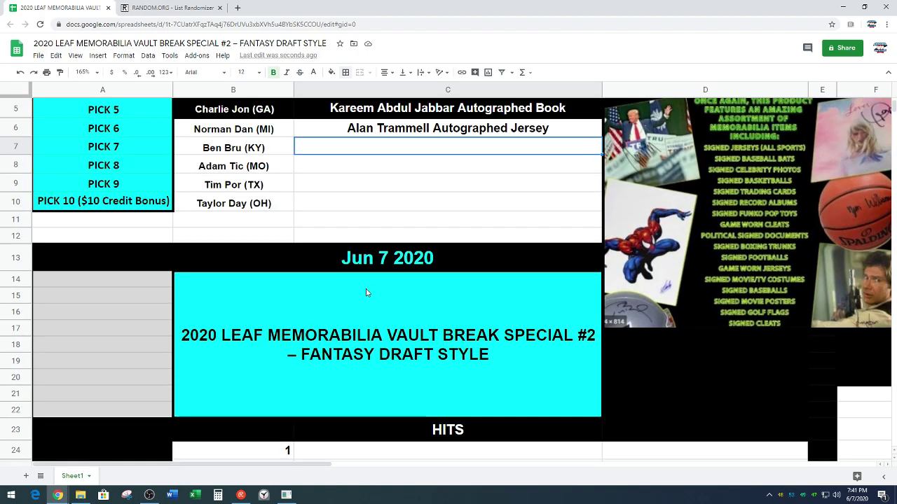
scroll(366, 293, down, 5)
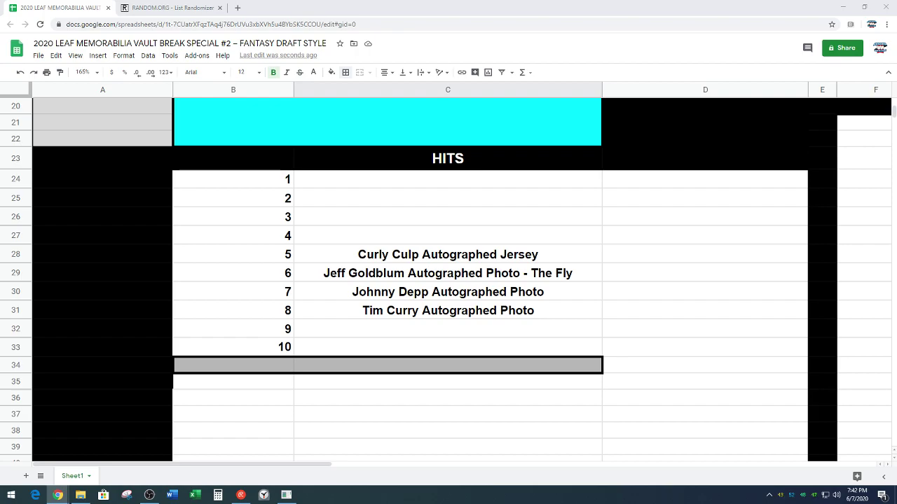
click(475, 300)
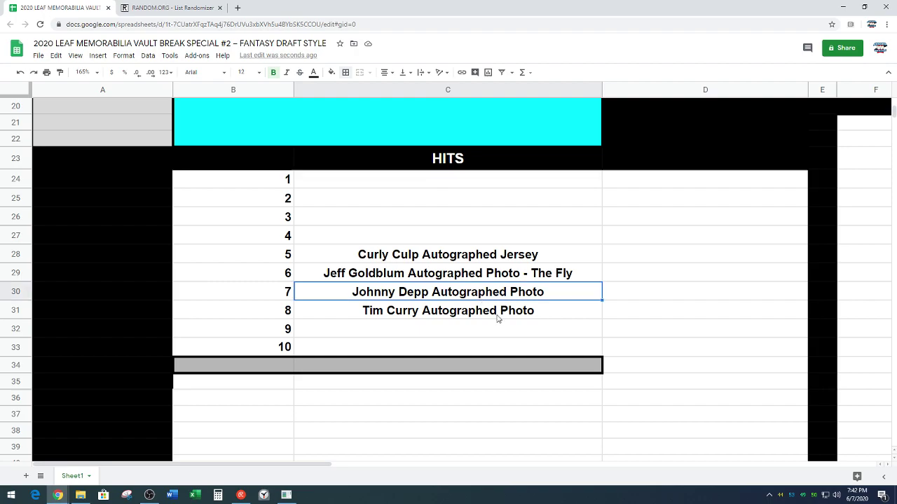
scroll(380, 342, up, 10)
click(394, 227)
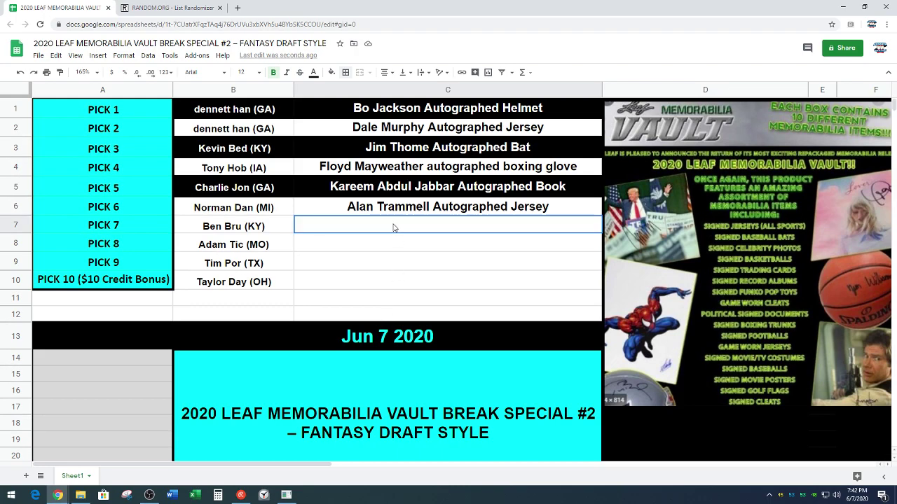
text(Johnny Depp Autographed Photo)
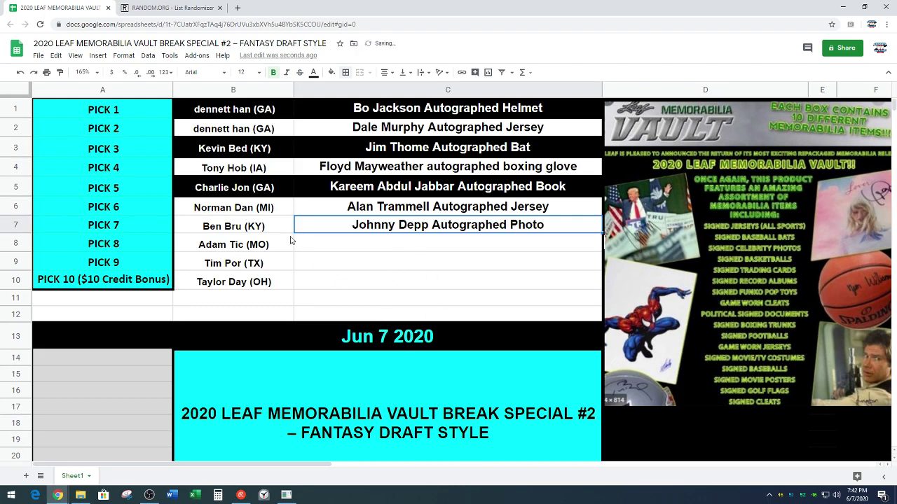
Format the PICK 7 entry in B7:C7 with a black fill and white text
drag(277, 231, 308, 235)
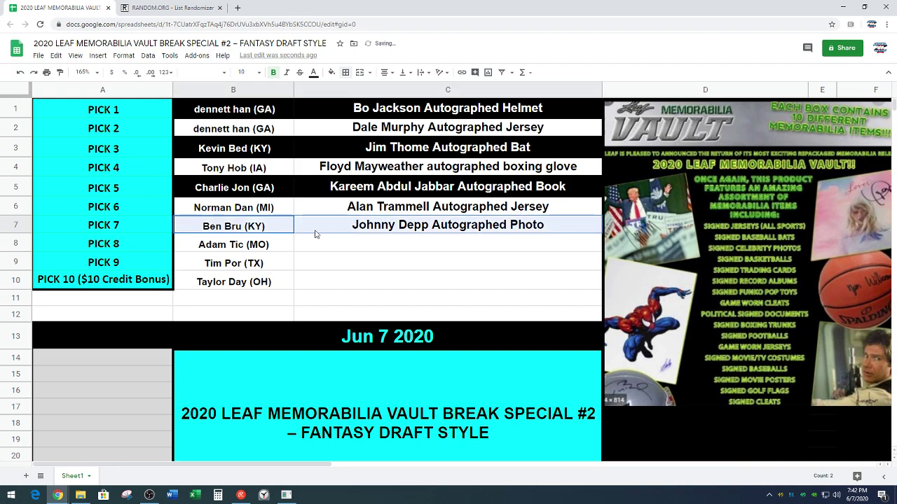
click(332, 72)
click(336, 104)
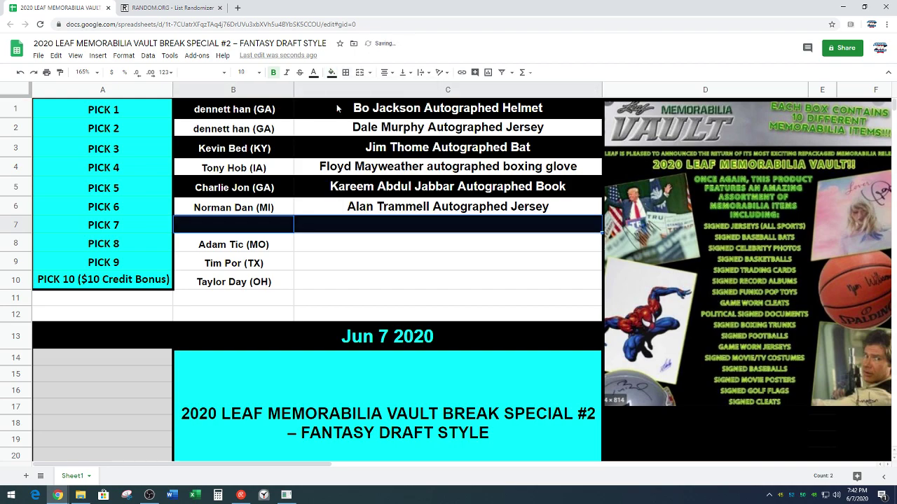
click(313, 72)
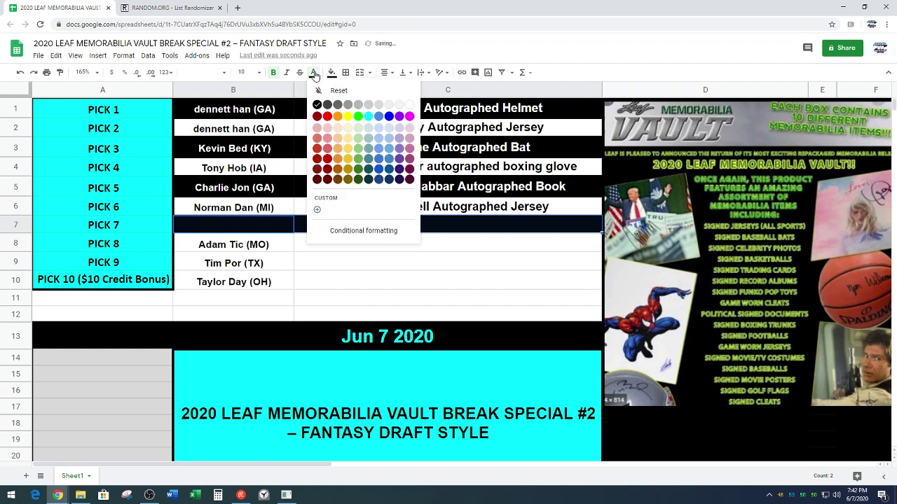
click(410, 105)
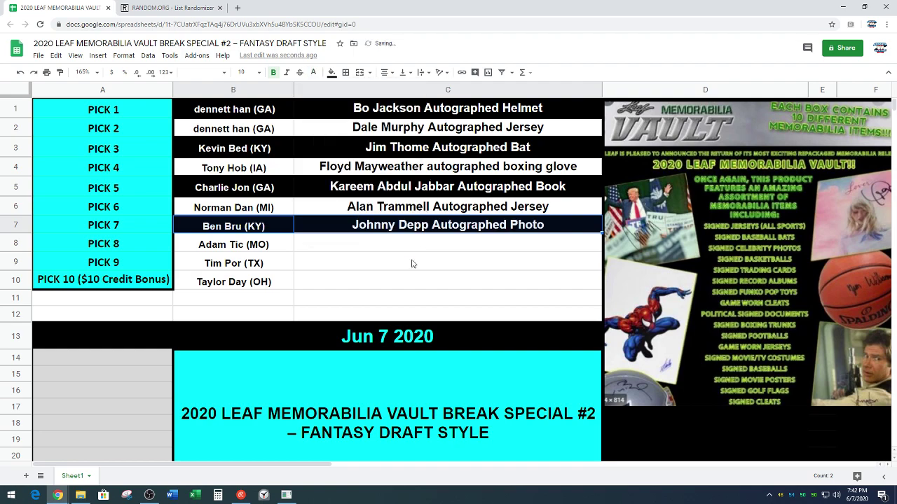
Apply an outer border around the PICK 7 cells B7:C7
click(264, 269)
drag(280, 225, 314, 227)
click(346, 72)
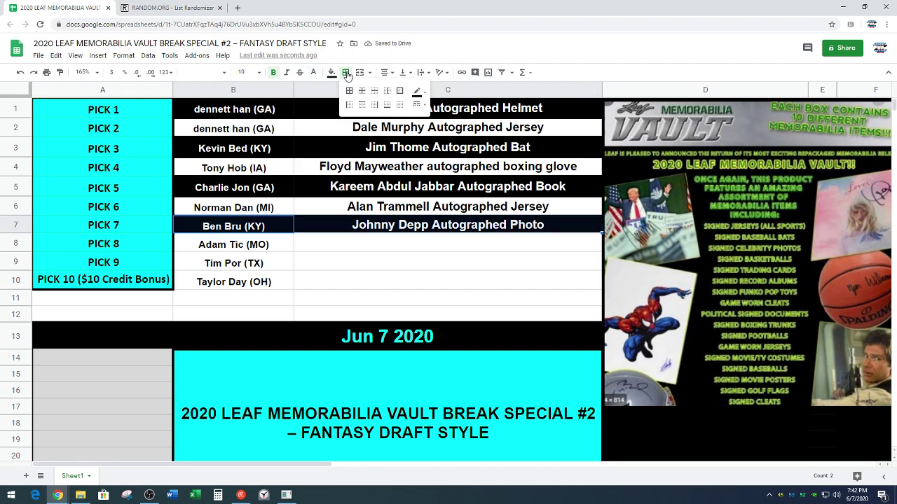
click(399, 91)
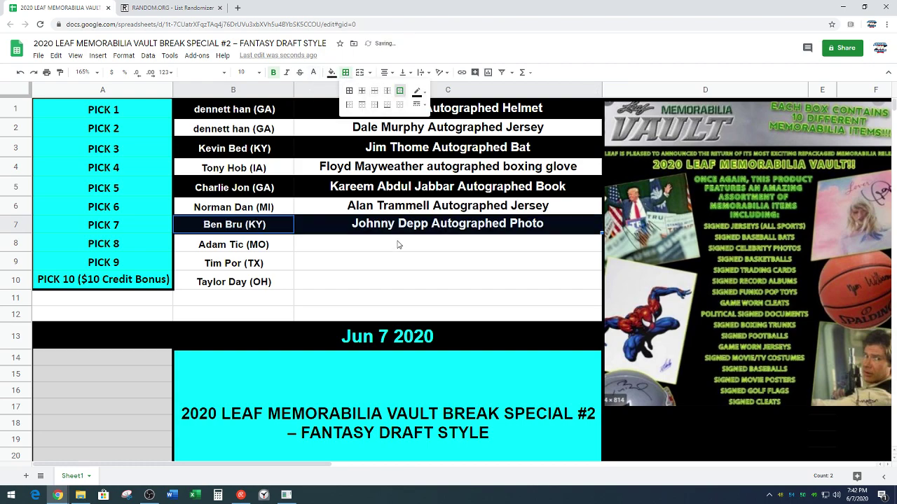
Move "Curly Culp Autographed Jersey" from the HITS list to cell C8 as the PICK 8 selection
click(348, 251)
scroll(374, 280, down, 5)
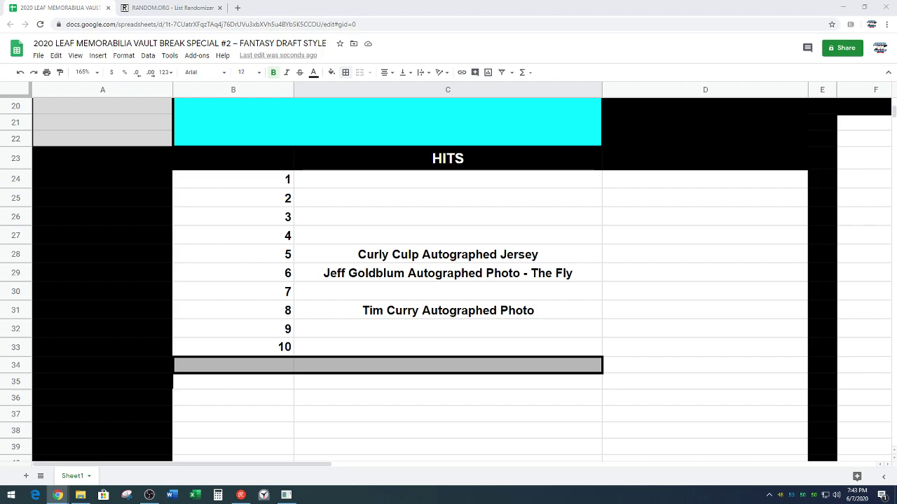
click(501, 255)
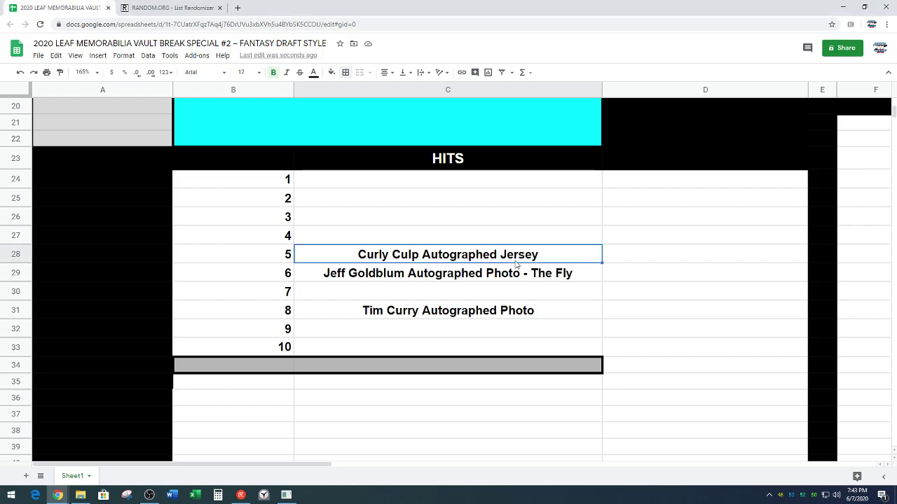
scroll(399, 366, up, 7)
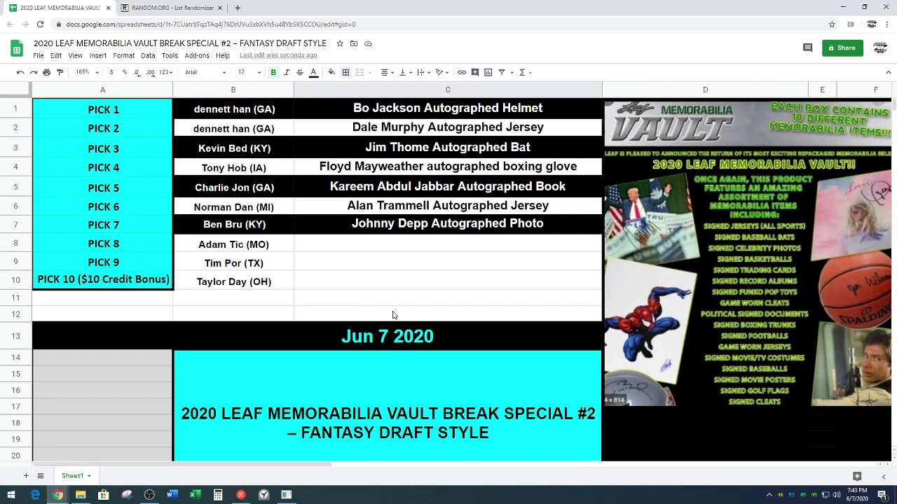
click(395, 250)
text(Curly Culp Autographed Jersey)
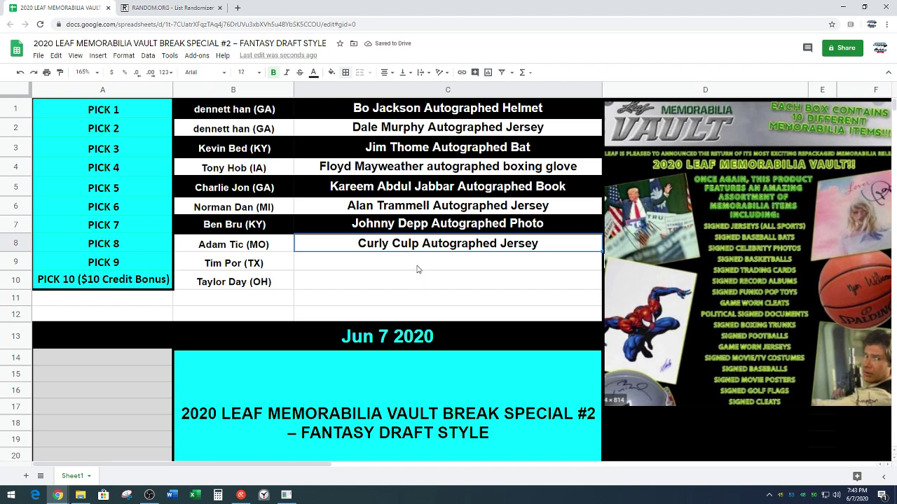
Move "Jeff Goldblum Autographed Photo - The Fly" from the HITS list to cell C9 as the PICK 9 selection
click(414, 269)
scroll(378, 313, down, 5)
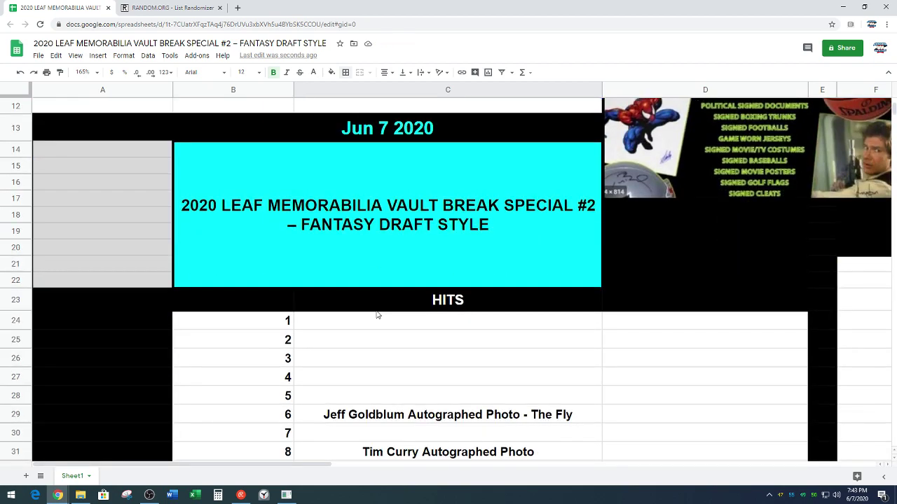
scroll(377, 315, down, 2)
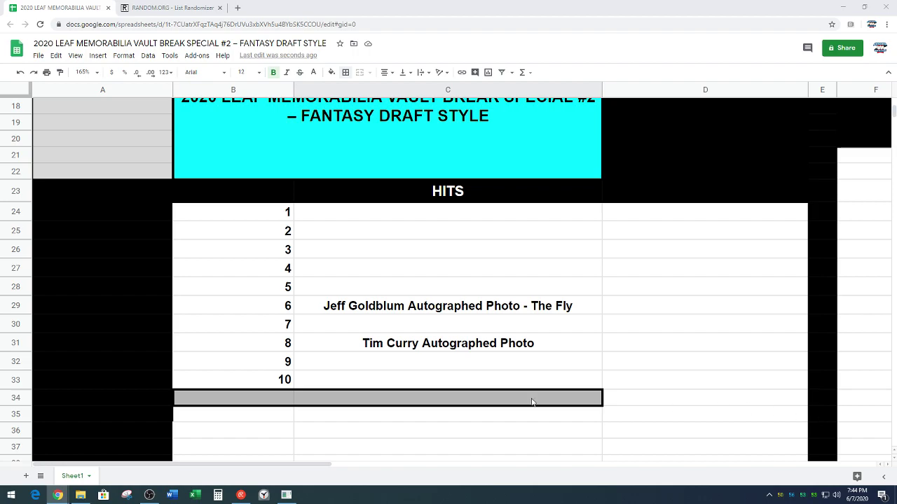
click(509, 311)
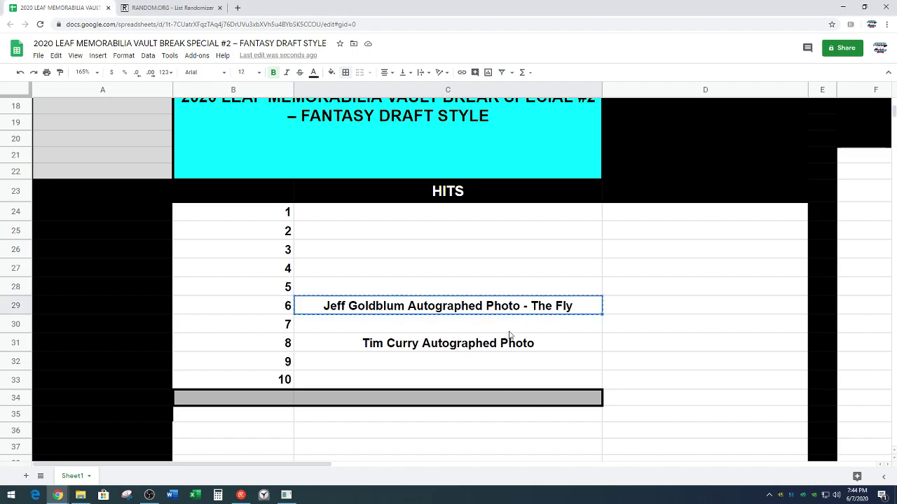
scroll(364, 402, up, 5)
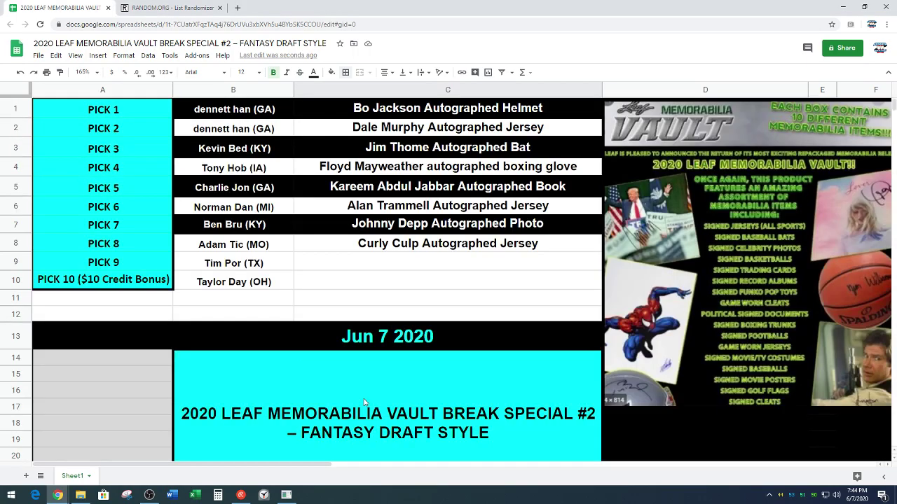
click(411, 267)
text(Jeff Goldblum Autographed Photo - The Fly)
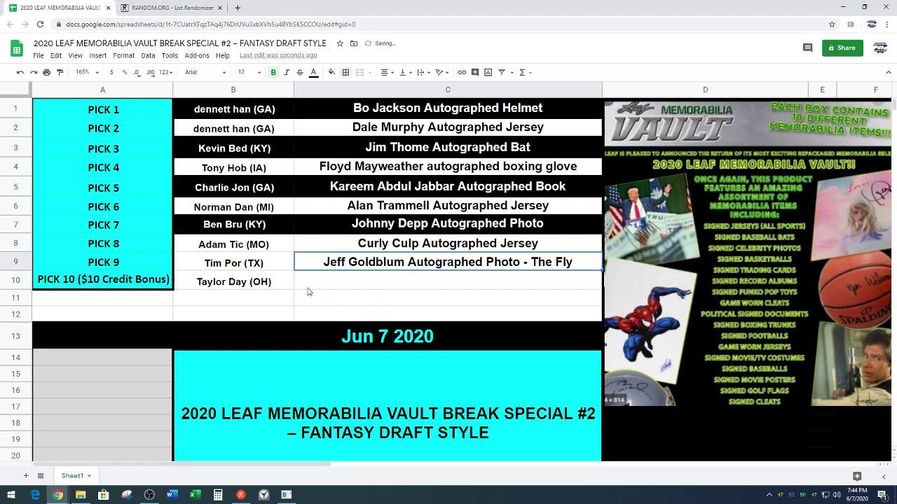
Format the PICK 9 entry in B9:C9 with a black fill, white text and an outer border
drag(281, 267, 309, 269)
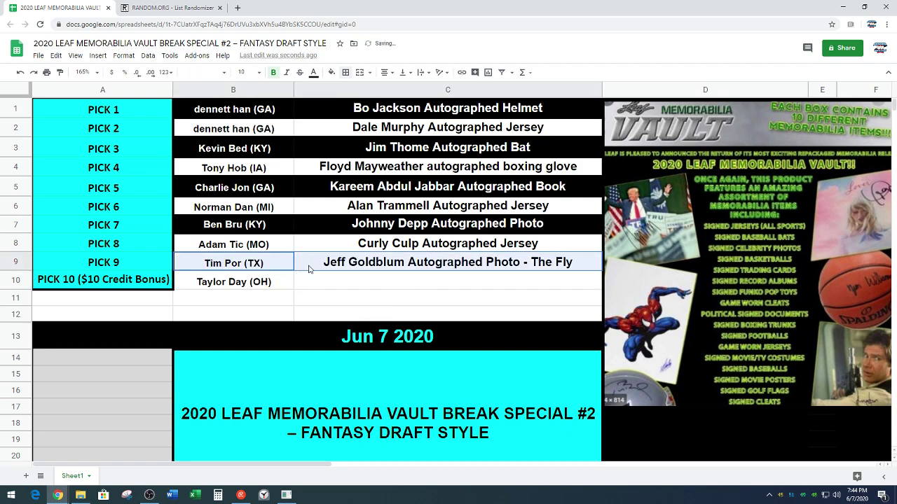
click(331, 72)
click(335, 104)
click(313, 72)
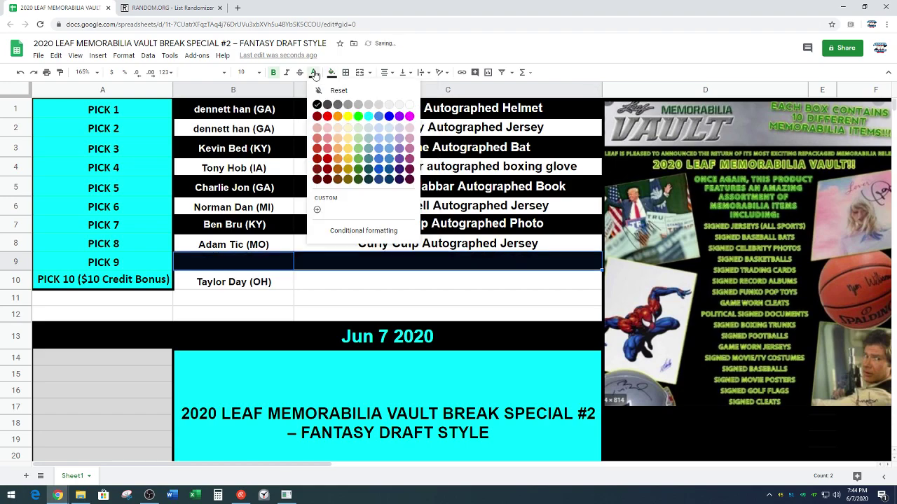
click(409, 104)
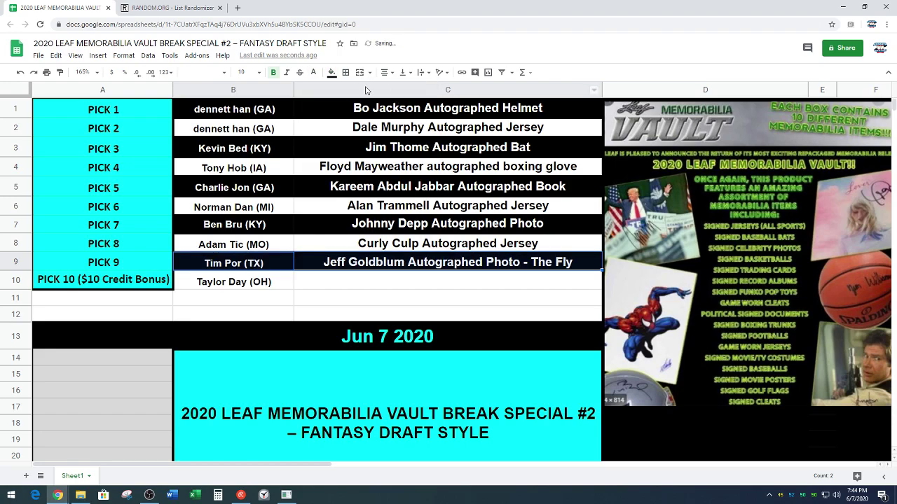
click(345, 73)
click(399, 90)
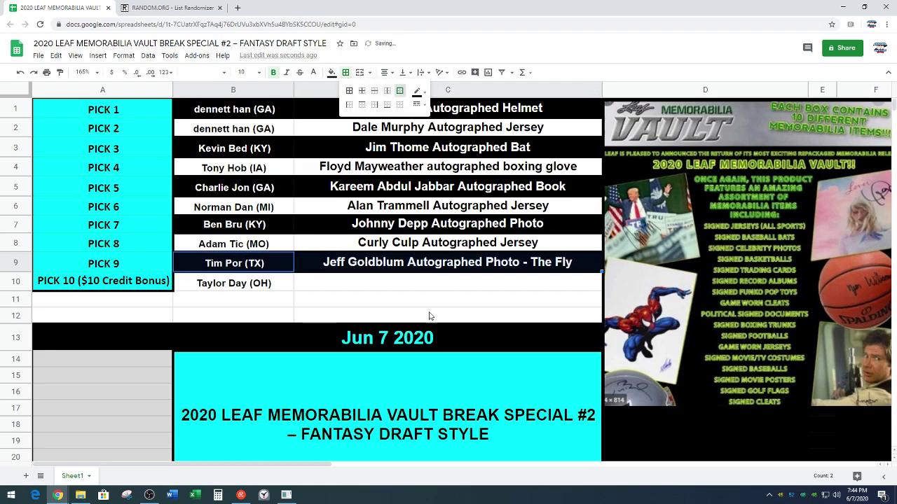
Move "Tim Curry Autographed Photo" from the HITS list to cell C10 as the PICK 10 selection
click(319, 293)
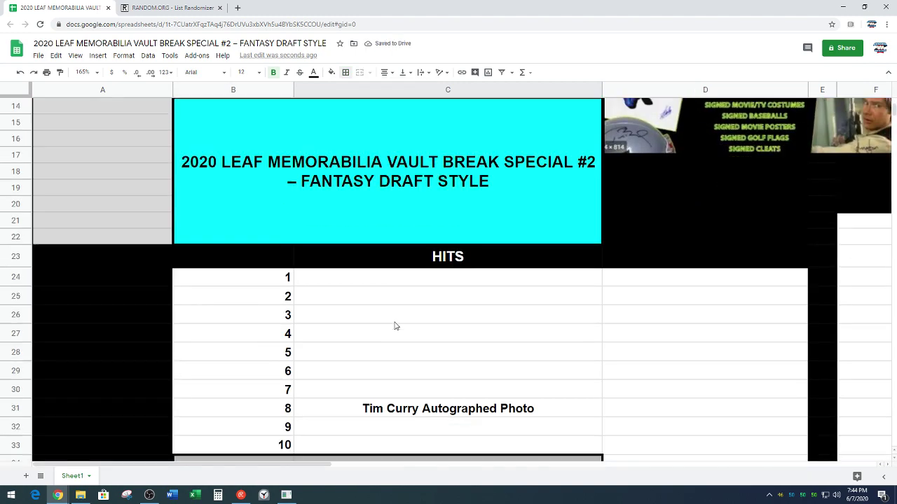
scroll(393, 322, down, 5)
click(418, 336)
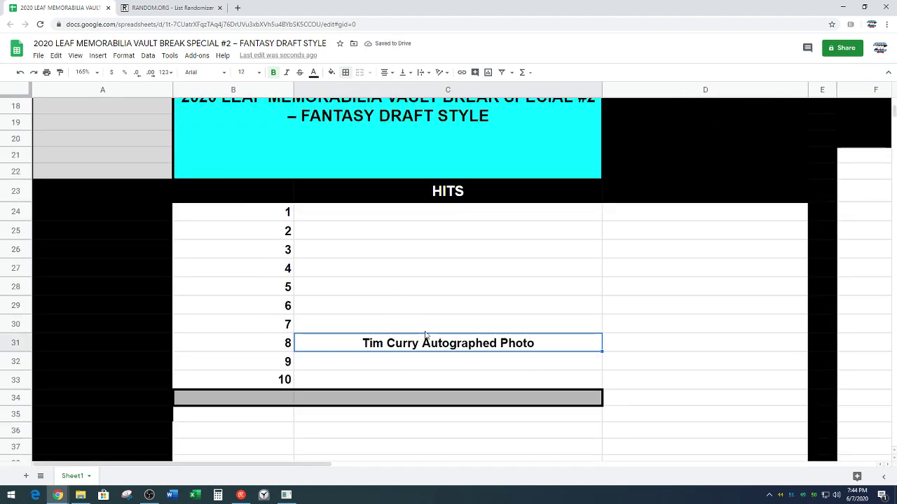
key(ctrl+c)
scroll(423, 329, up, 5)
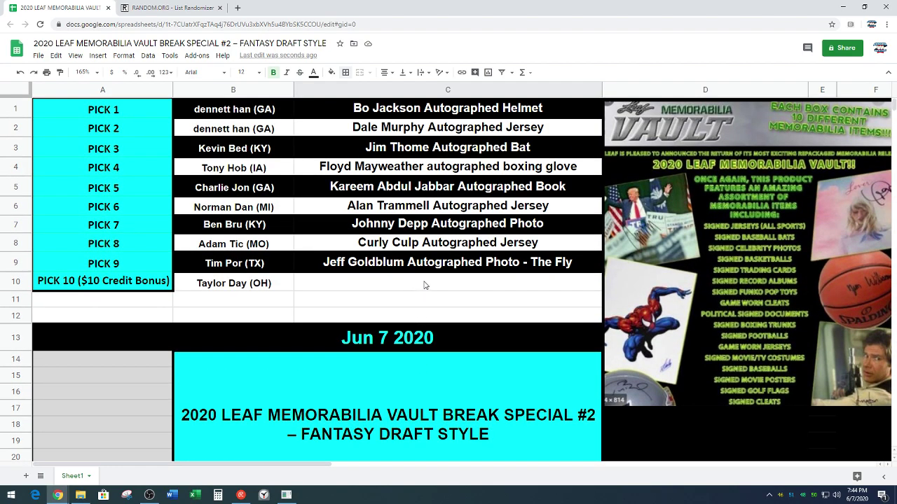
click(424, 285)
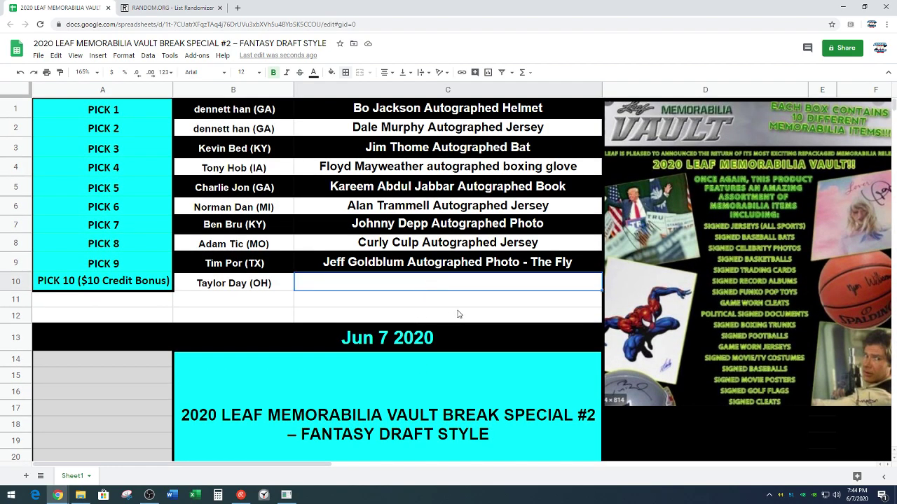
key(ctrl+v)
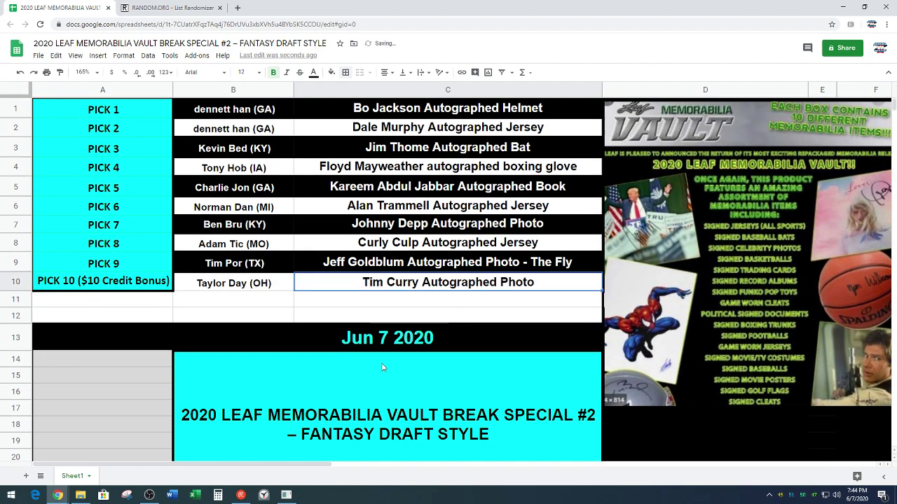
click(122, 411)
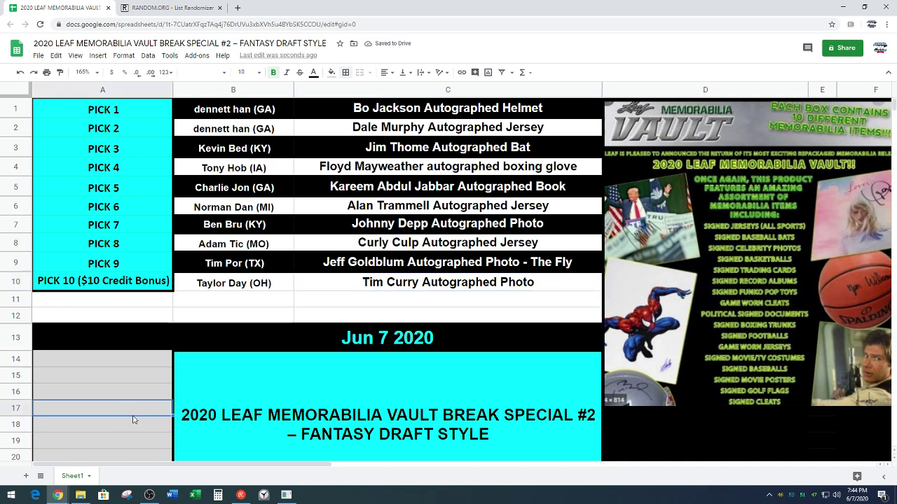